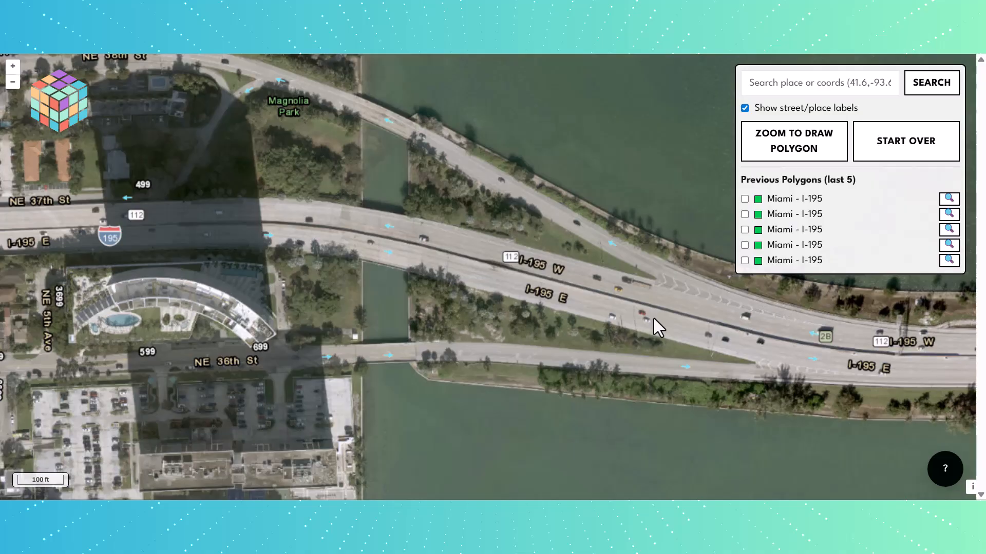
- Show the first saved Miami - I-195 polygon, zoom to it, examine the eastbound lanes it covers, and hide it
{"action": "left_click", "coordinate": [744, 198]}
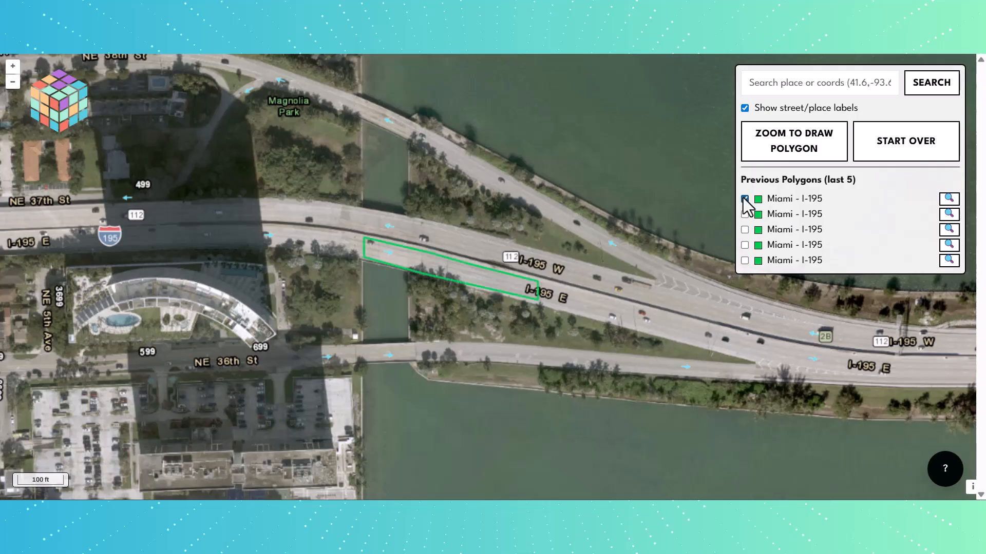
{"action": "left_click", "coordinate": [950, 200]}
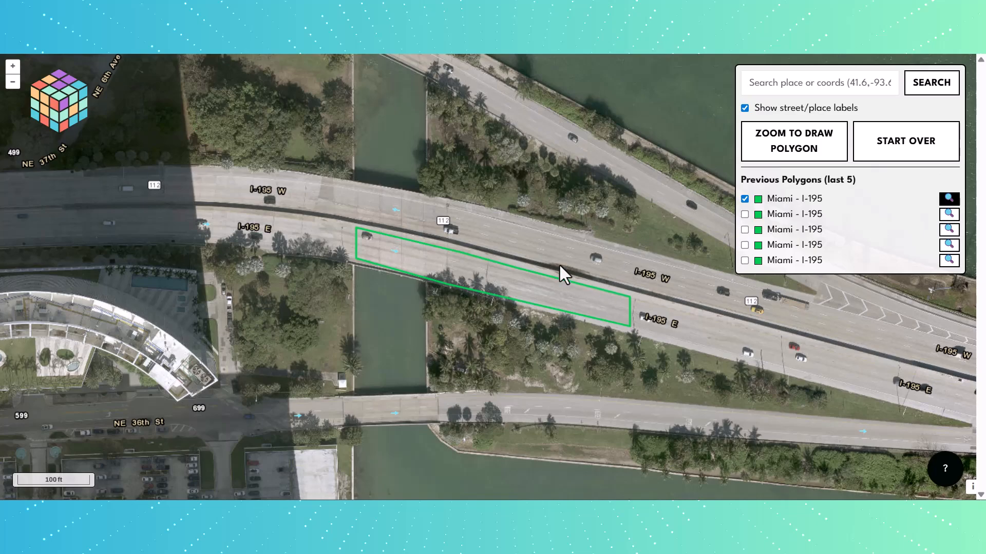
{"action": "scroll", "coordinate": [536, 272], "scroll_direction": "up", "scroll_amount": 1}
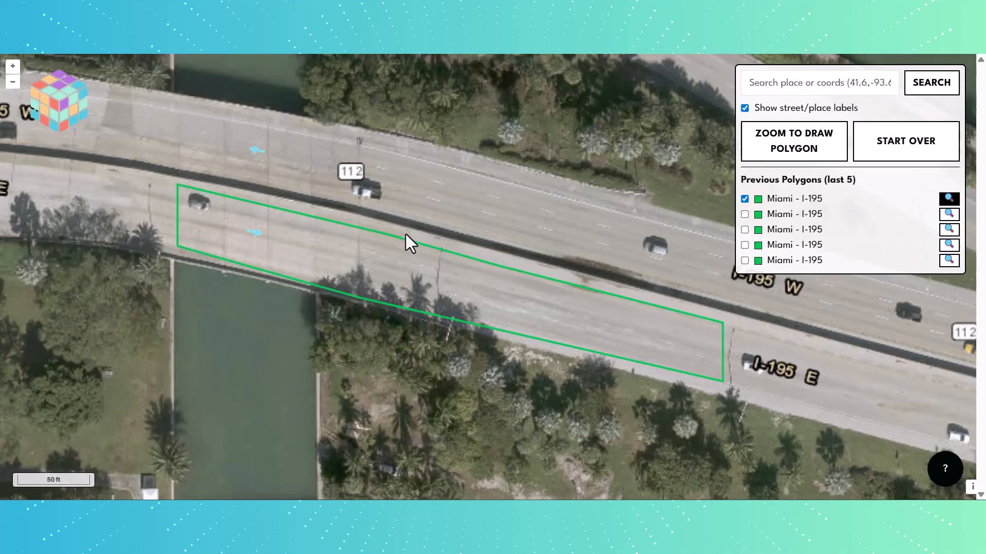
{"action": "left_click", "coordinate": [269, 238]}
{"action": "left_click", "coordinate": [526, 307]}
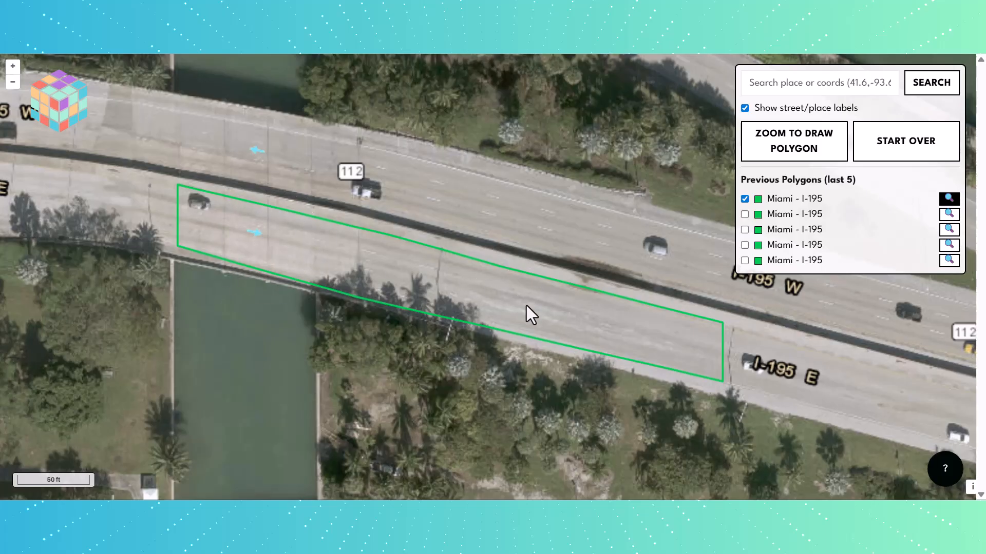
{"action": "left_click", "coordinate": [575, 316]}
{"action": "left_click", "coordinate": [744, 198]}
- Show the second saved Miami - I-195 polygon, zoom to it, examine its road section, and hide it
{"action": "left_click", "coordinate": [745, 214]}
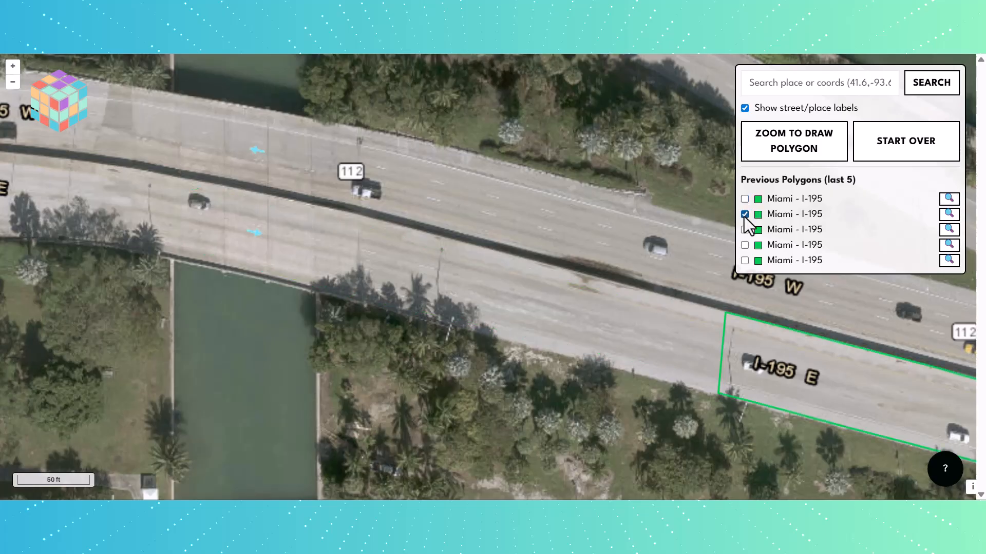
{"action": "left_click", "coordinate": [953, 218]}
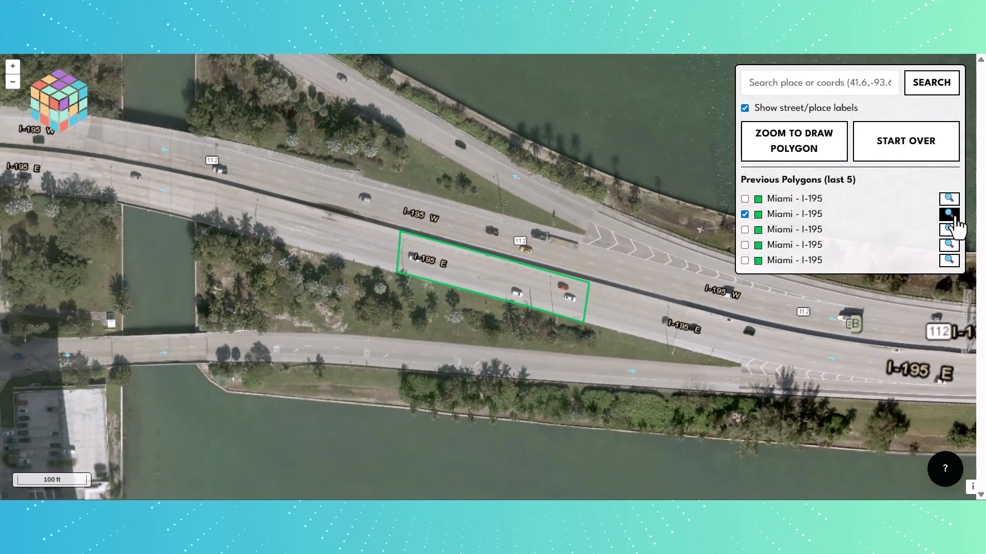
{"action": "scroll", "coordinate": [583, 280], "scroll_direction": "up", "scroll_amount": 3}
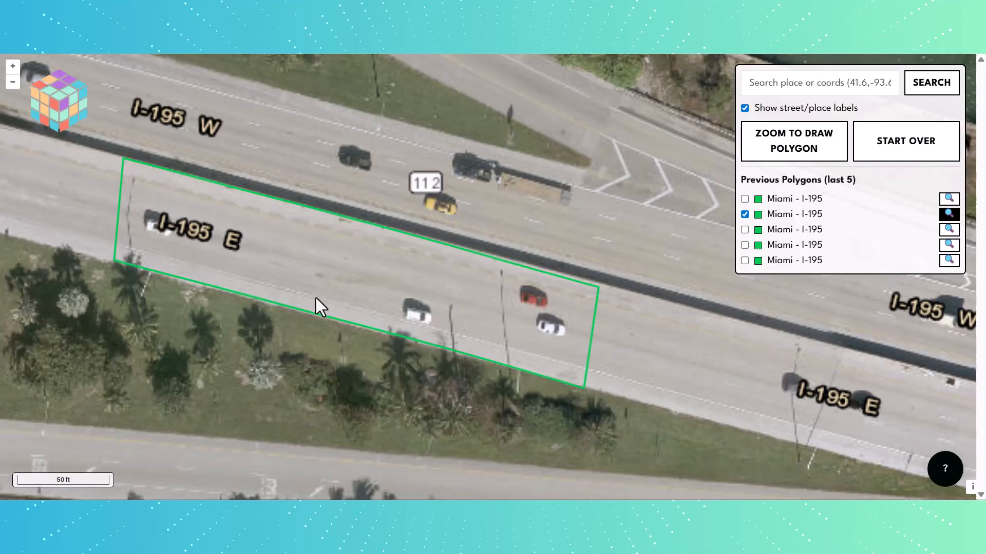
{"action": "left_click", "coordinate": [323, 269]}
{"action": "left_click", "coordinate": [745, 214]}
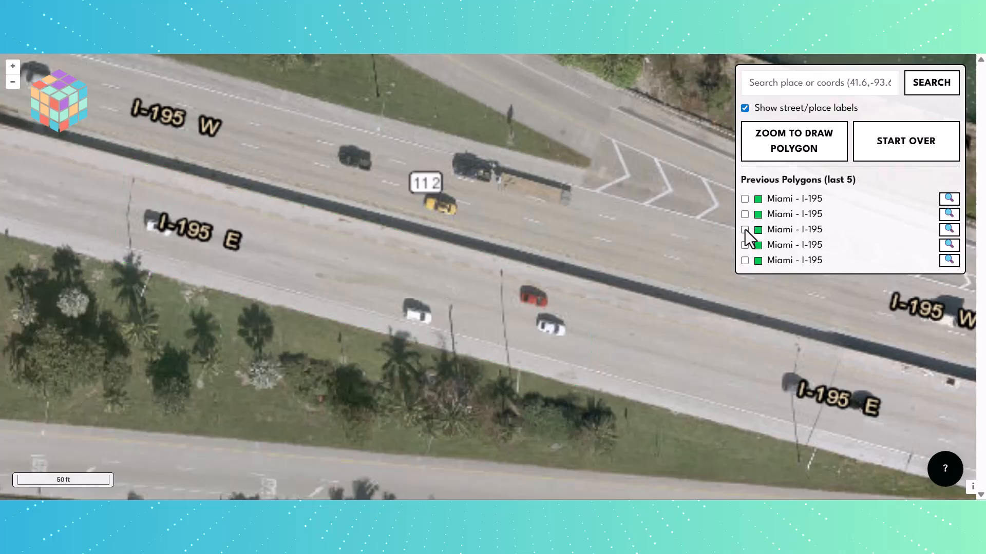
- Show the third saved Miami - I-195 polygon, zoom to it, and examine the ramp merge with the chevron markings
{"action": "left_click", "coordinate": [745, 229]}
{"action": "left_click", "coordinate": [948, 229]}
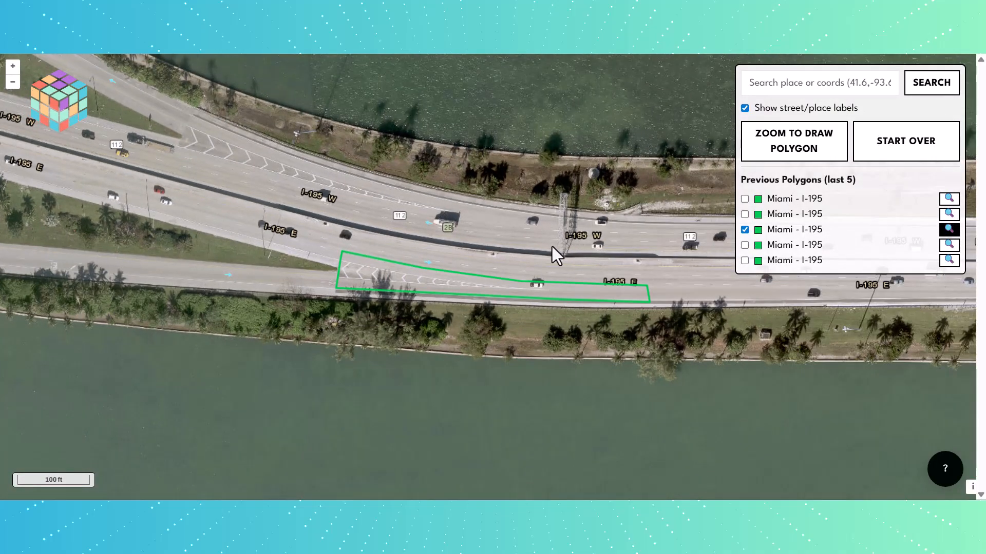
{"action": "scroll", "coordinate": [460, 274], "scroll_direction": "up", "scroll_amount": 5}
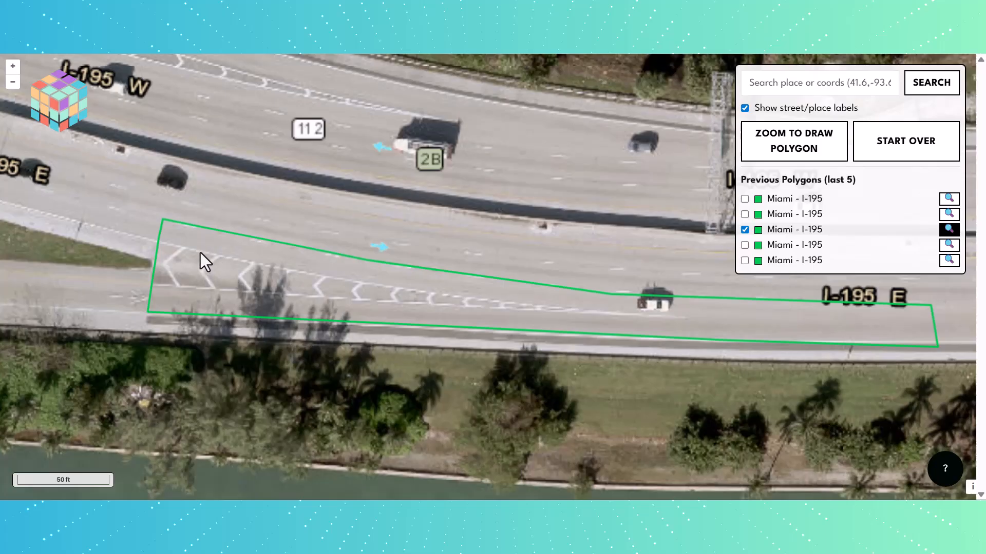
{"action": "key", "text": "ctrl"}
{"action": "key", "text": "ctrl"}
{"action": "key", "text": "ctrl"}
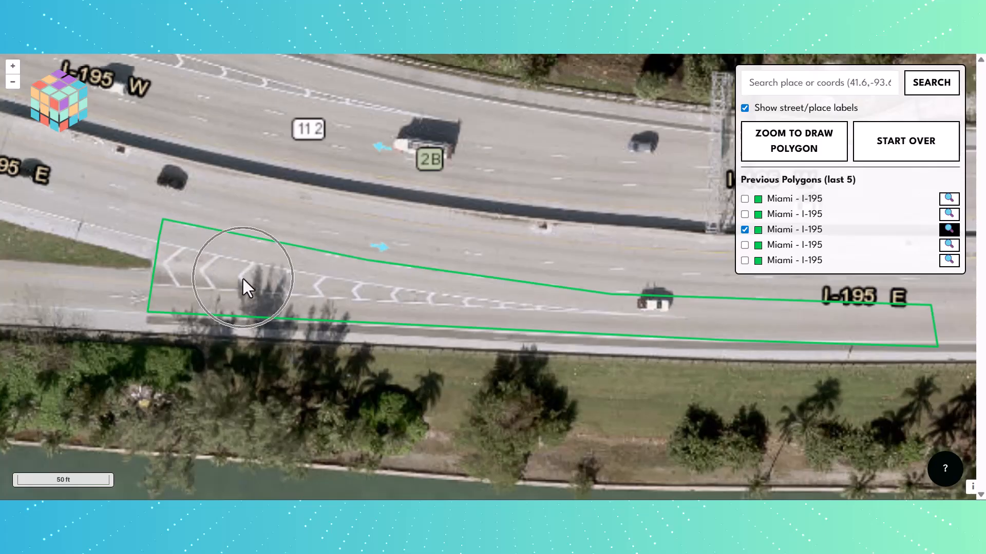
{"action": "key", "text": "ctrl"}
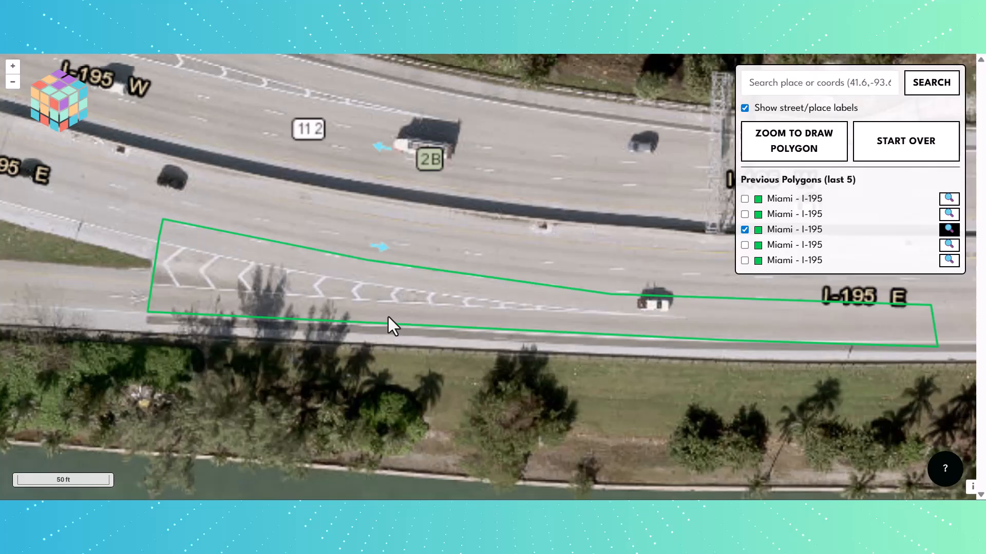
{"action": "key", "text": "ctrl"}
{"action": "key", "text": "ctrl"}
{"action": "key", "text": "ctrl"}
{"action": "left_click", "coordinate": [501, 319]}
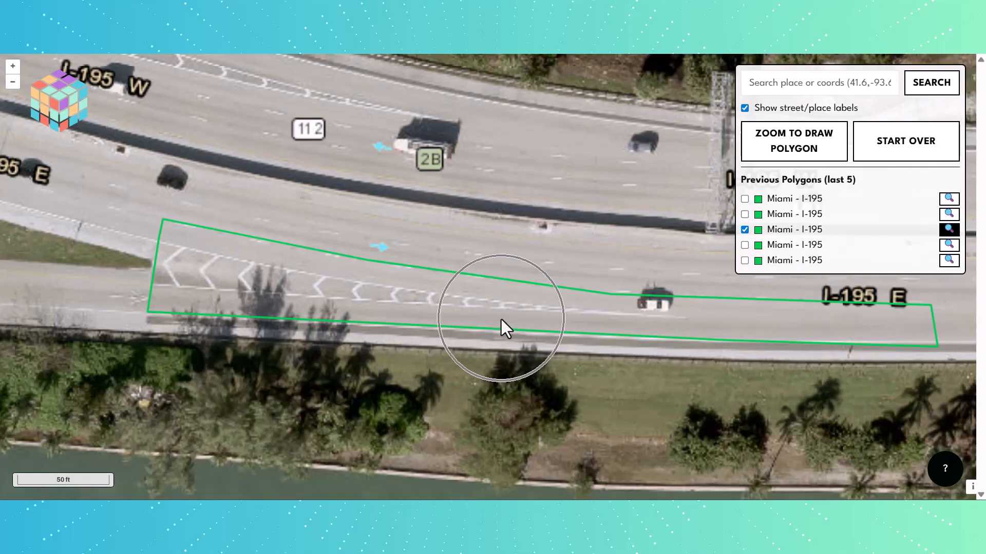
{"action": "left_click", "coordinate": [518, 291]}
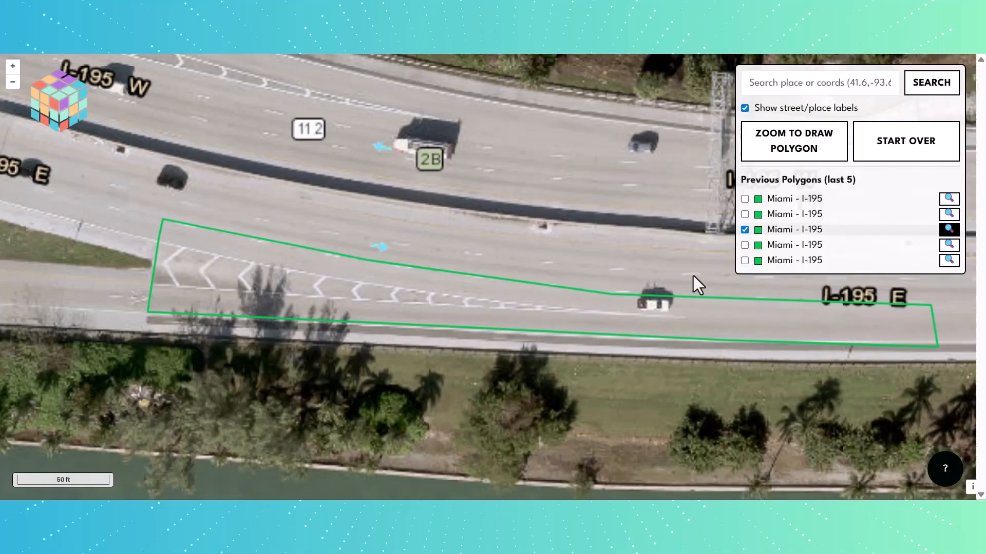
- Show only the fourth saved Miami - I-195 polygon, zoom to it, examine the curved eastbound section west of the canal, and hide it
{"action": "left_click", "coordinate": [745, 245]}
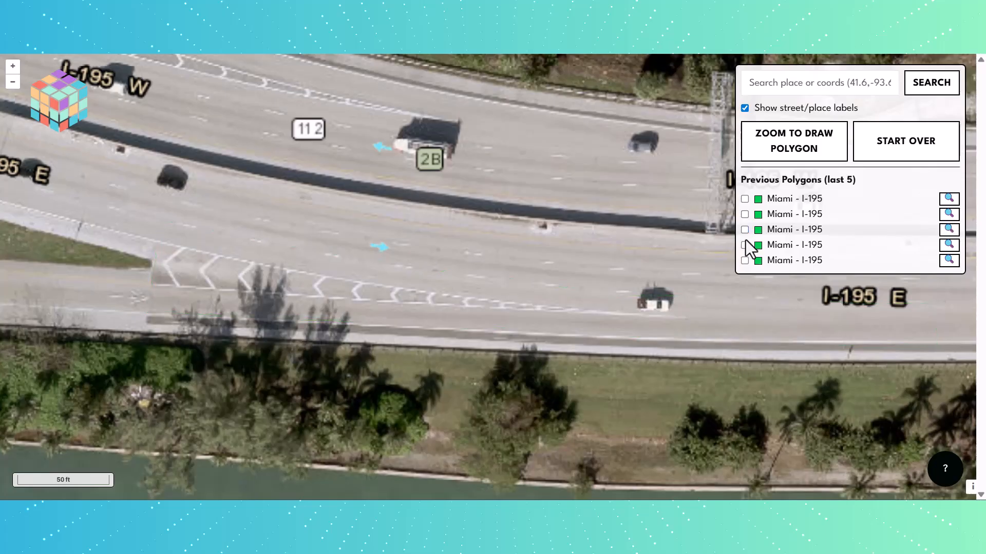
{"action": "left_click", "coordinate": [948, 245]}
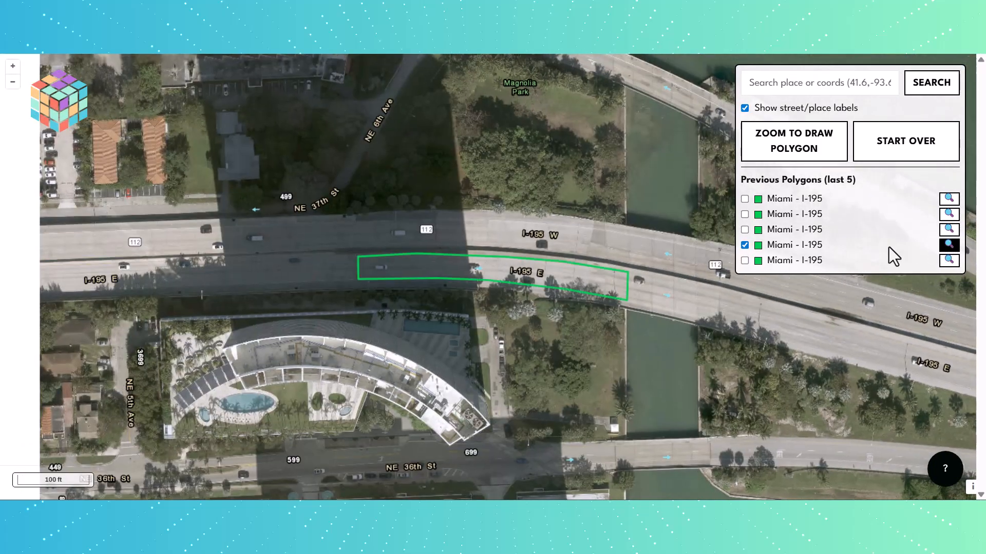
{"action": "scroll", "coordinate": [472, 258], "scroll_direction": "up", "scroll_amount": 3}
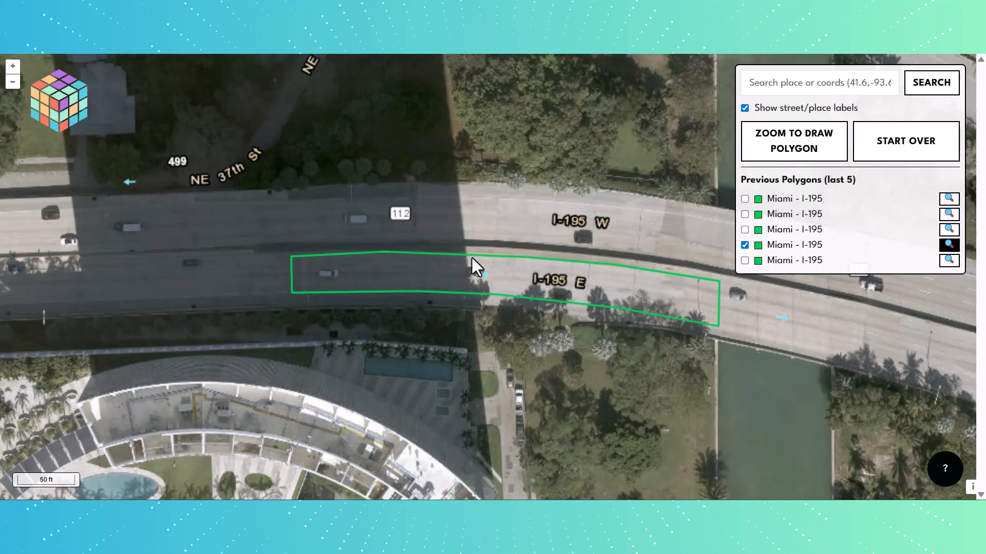
{"action": "left_click_drag", "start_coordinate": [589, 296], "coordinate": [527, 295]}
{"action": "scroll", "coordinate": [526, 292], "scroll_direction": "up", "scroll_amount": 1}
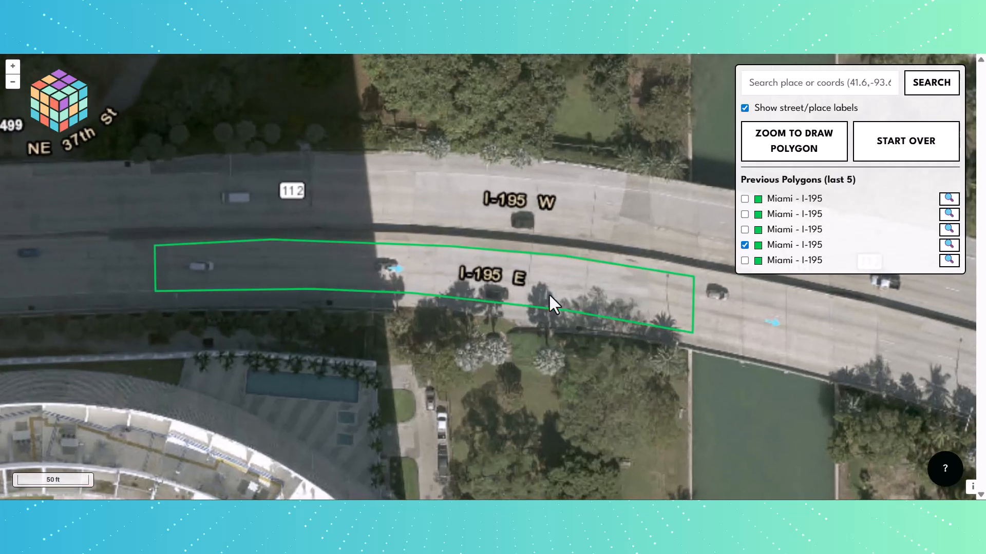
{"action": "left_click", "coordinate": [559, 295]}
{"action": "left_click_drag", "start_coordinate": [309, 270], "coordinate": [430, 274]}
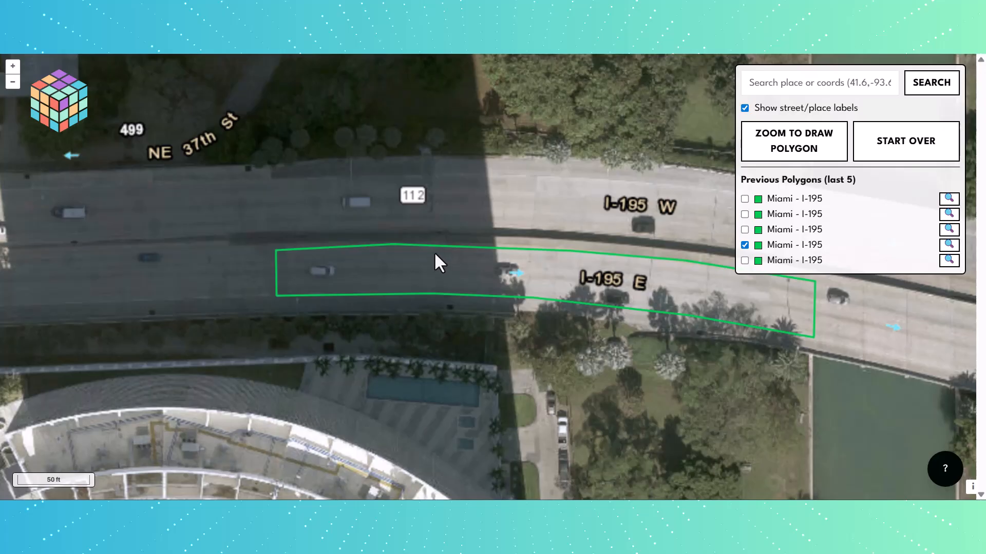
{"action": "left_click", "coordinate": [563, 266]}
{"action": "left_click", "coordinate": [744, 245]}
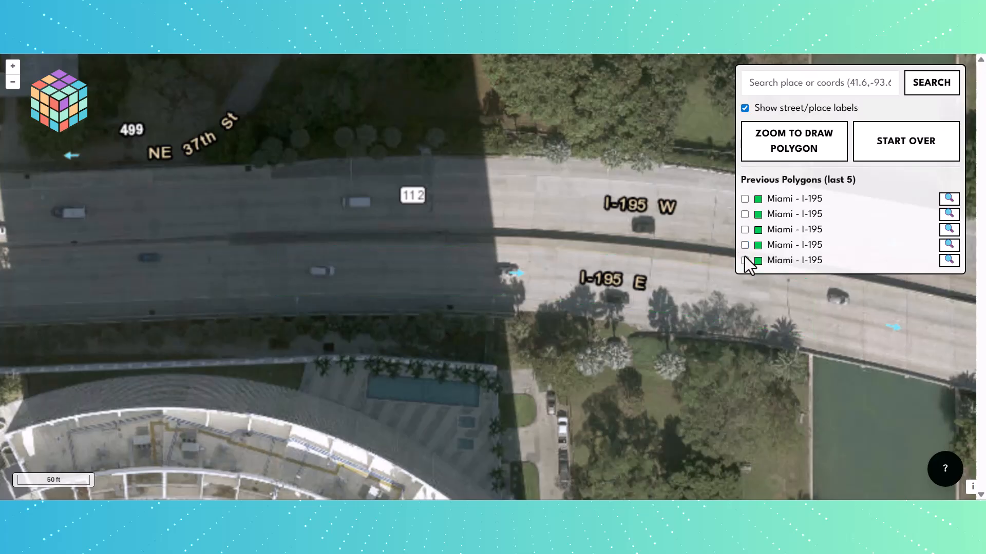
- Show the fifth saved Miami - I-195 polygon, zoom to its area, and hide it after examining the highway
{"action": "left_click", "coordinate": [744, 261]}
{"action": "left_click", "coordinate": [949, 260]}
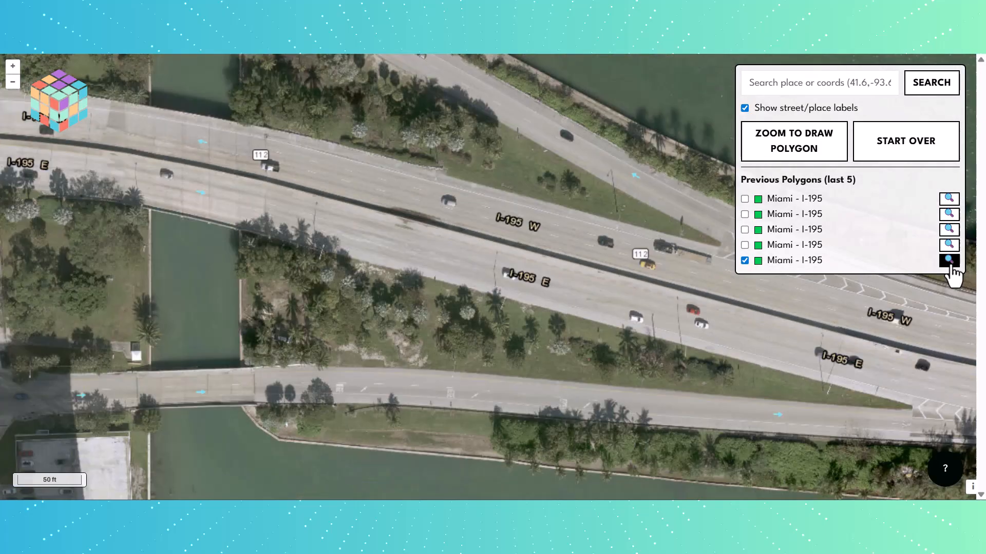
{"action": "scroll", "coordinate": [519, 281], "scroll_direction": "up", "scroll_amount": 5}
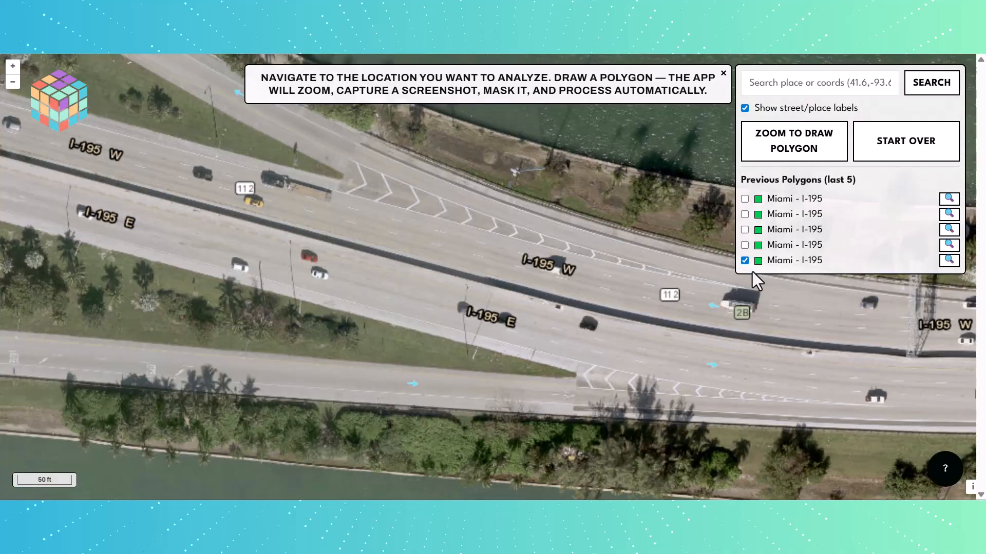
{"action": "left_click", "coordinate": [744, 260]}
- Check the fourth saved polygon on the map, replace it with the fifth, and zoom to the fifth on Biscayne Blvd
{"action": "left_click", "coordinate": [744, 246]}
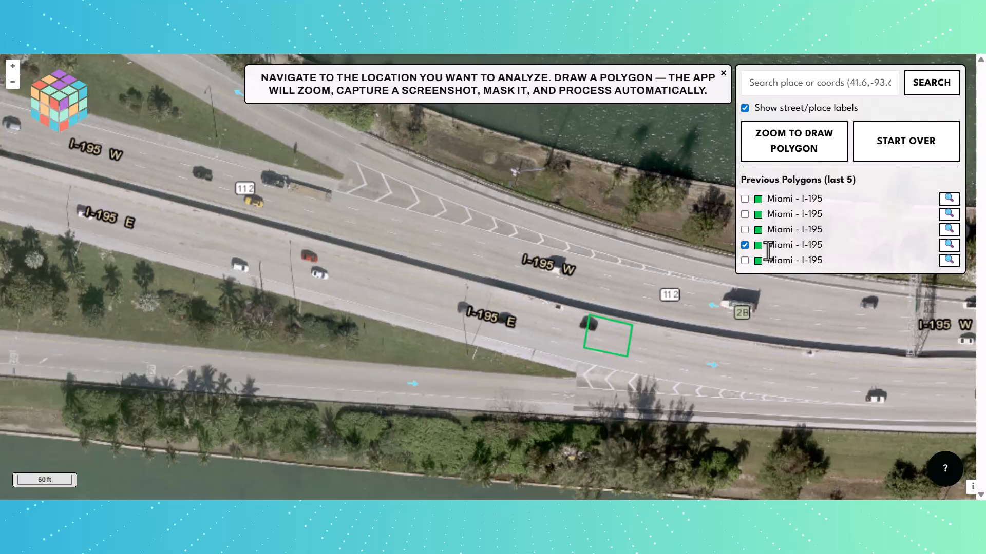
{"action": "left_click", "coordinate": [745, 247]}
{"action": "left_click", "coordinate": [745, 261]}
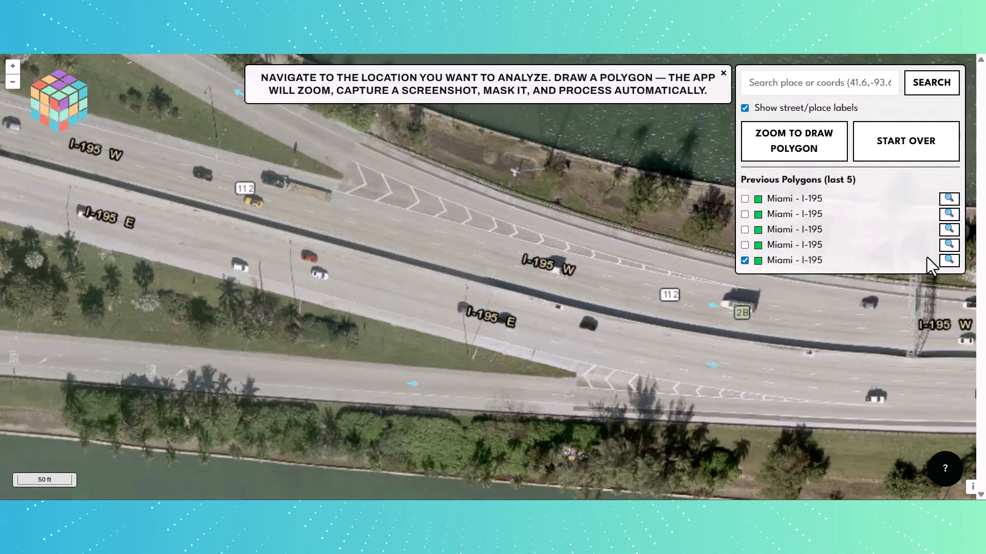
{"action": "left_click", "coordinate": [949, 260]}
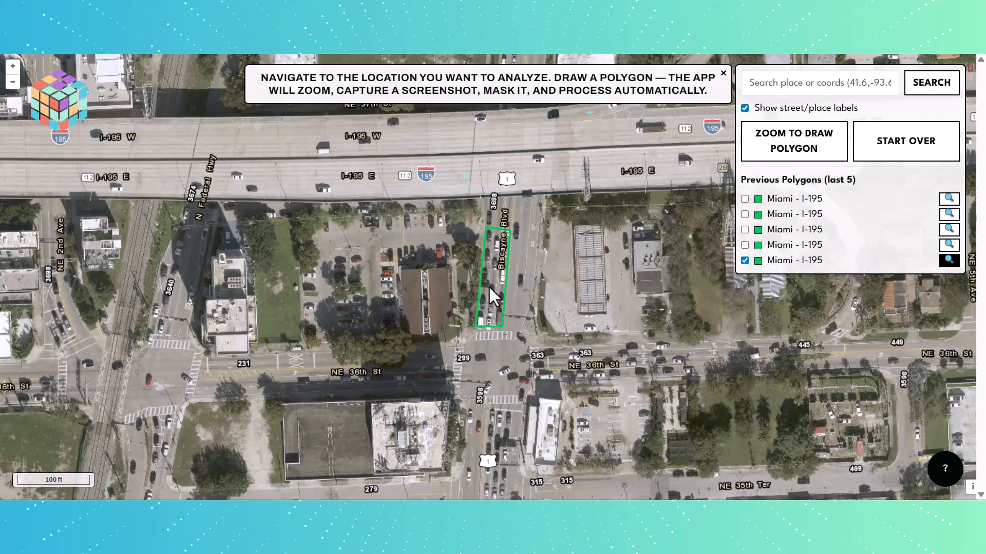
{"action": "scroll", "coordinate": [524, 266], "scroll_direction": "up", "scroll_amount": 2}
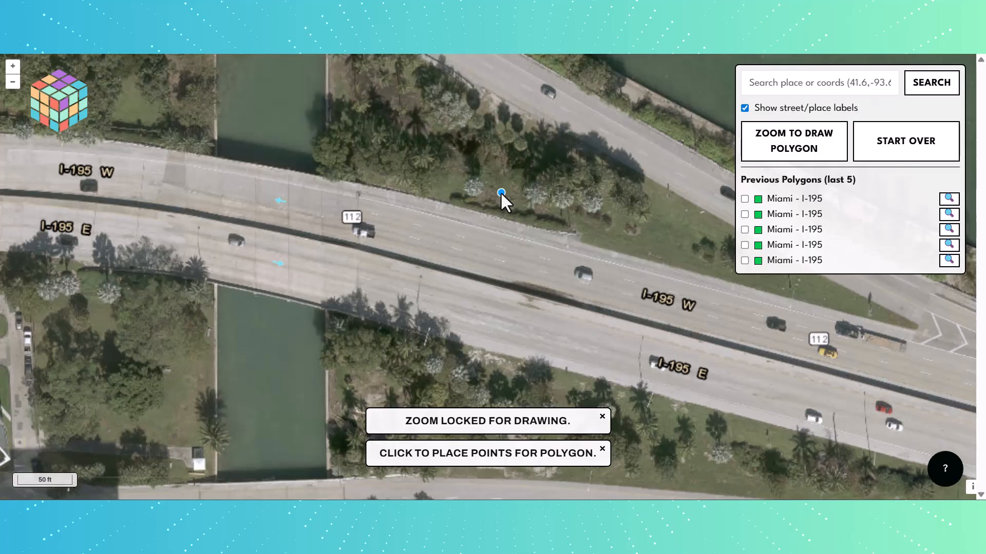
- Draw a closed four-sided polygon around the westbound I-195 lanes where they cross the canal
{"action": "left_click", "coordinate": [500, 192]}
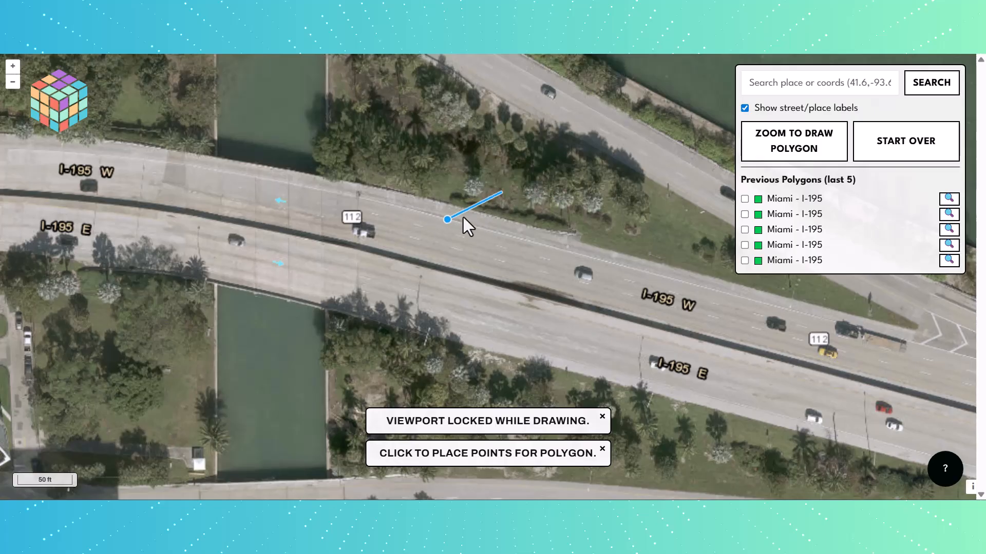
{"action": "key", "text": "Escape"}
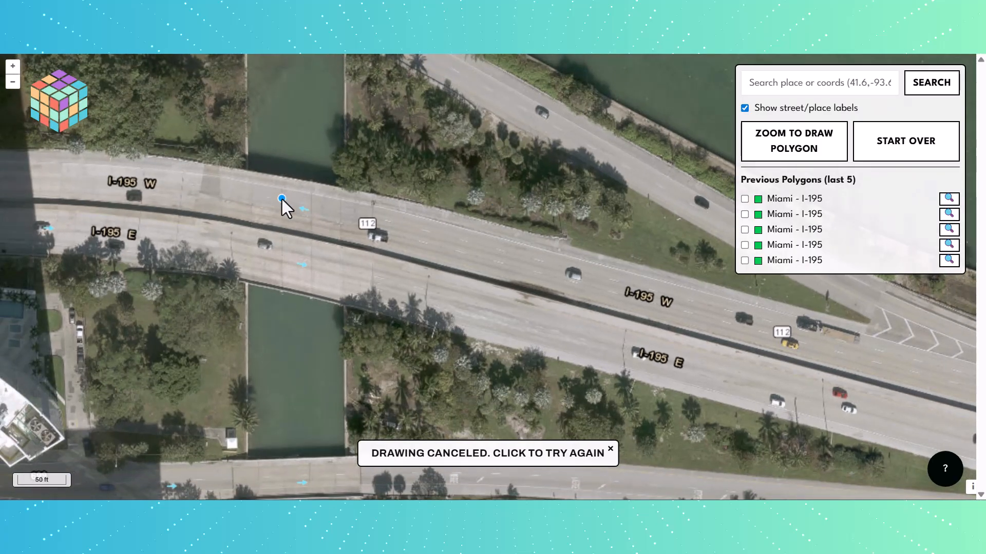
{"action": "left_click", "coordinate": [253, 185]}
{"action": "left_click", "coordinate": [251, 222]}
{"action": "left_click", "coordinate": [344, 243]}
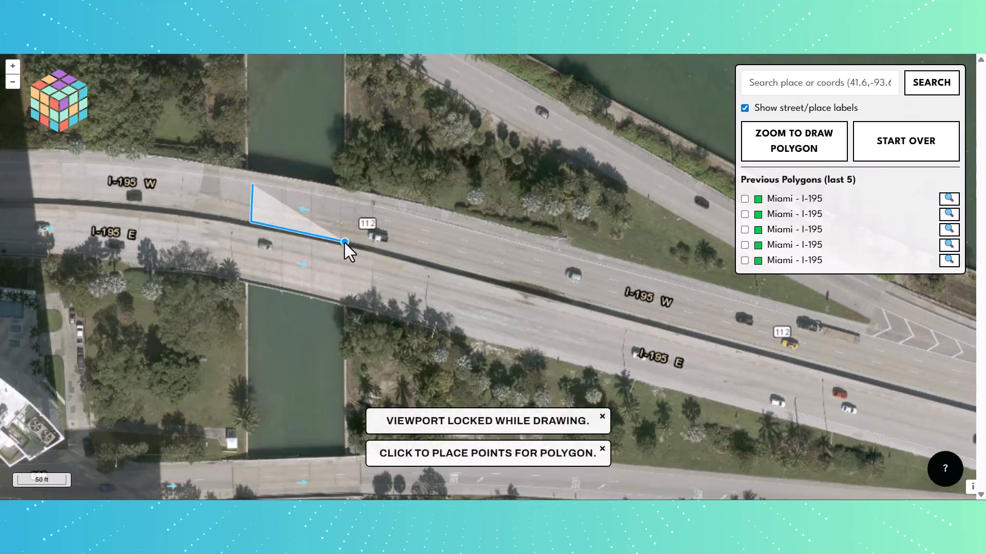
{"action": "scroll", "coordinate": [345, 239], "scroll_direction": "up", "scroll_amount": 1}
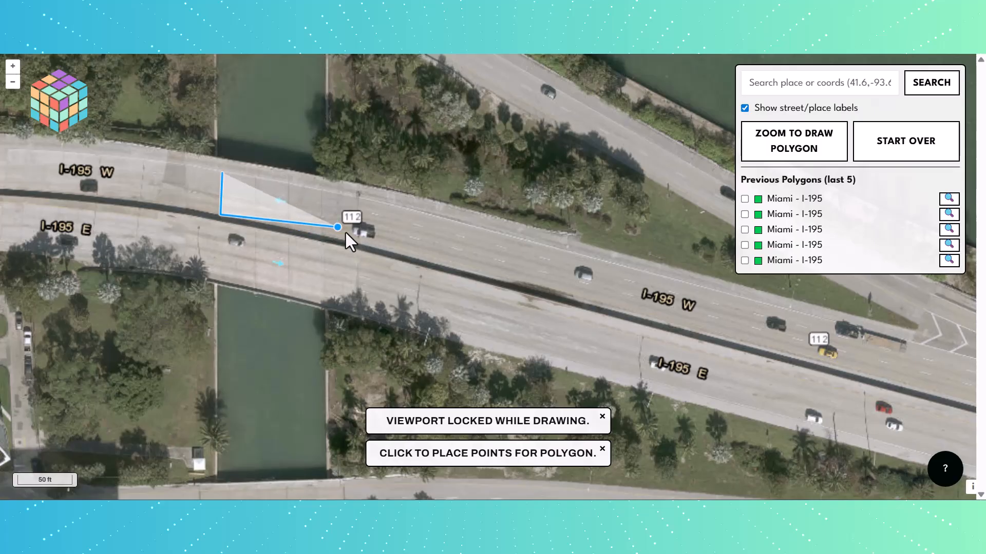
{"action": "left_click", "coordinate": [357, 244]}
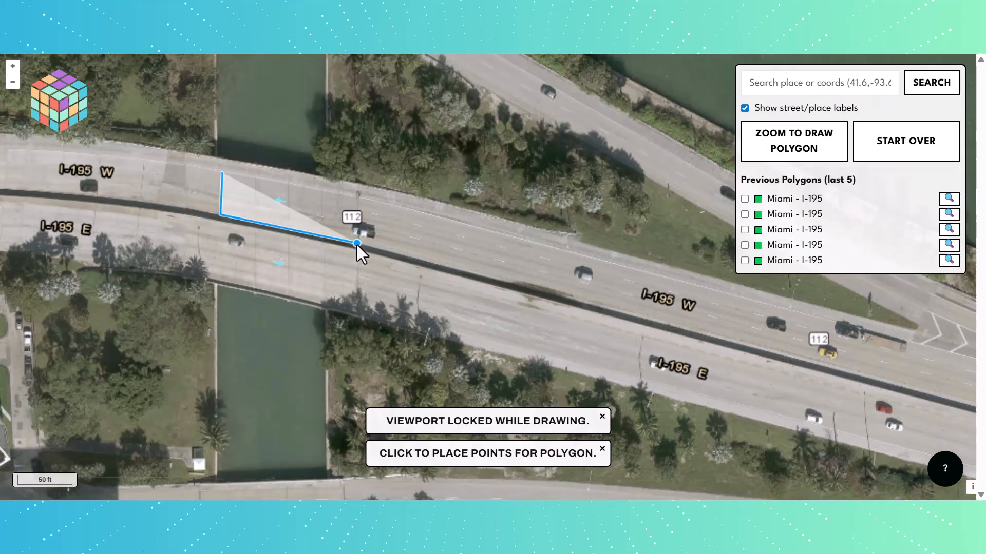
{"action": "left_click", "coordinate": [356, 199]}
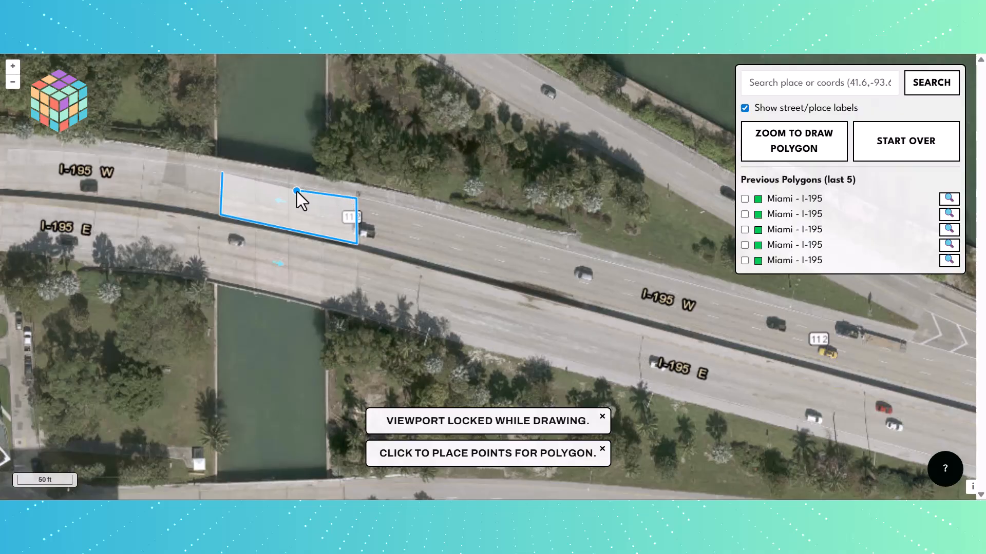
{"action": "left_click", "coordinate": [263, 181]}
{"action": "left_click", "coordinate": [221, 174]}
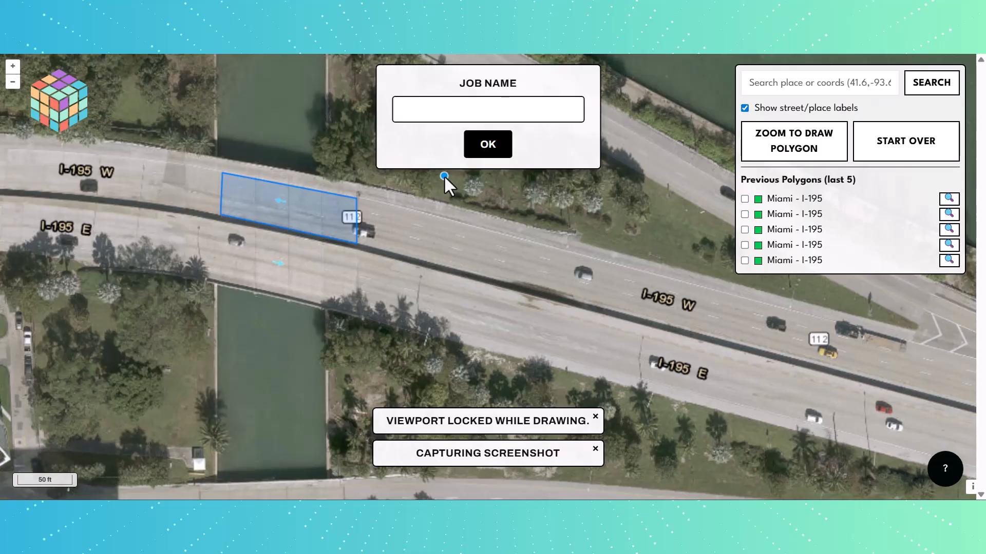
- Submit the drawn polygon for processing with the job name "Miami - I-195" and return to the map to process another
{"action": "type", "text": "Miami - I-195"}
{"action": "left_click", "coordinate": [495, 151]}
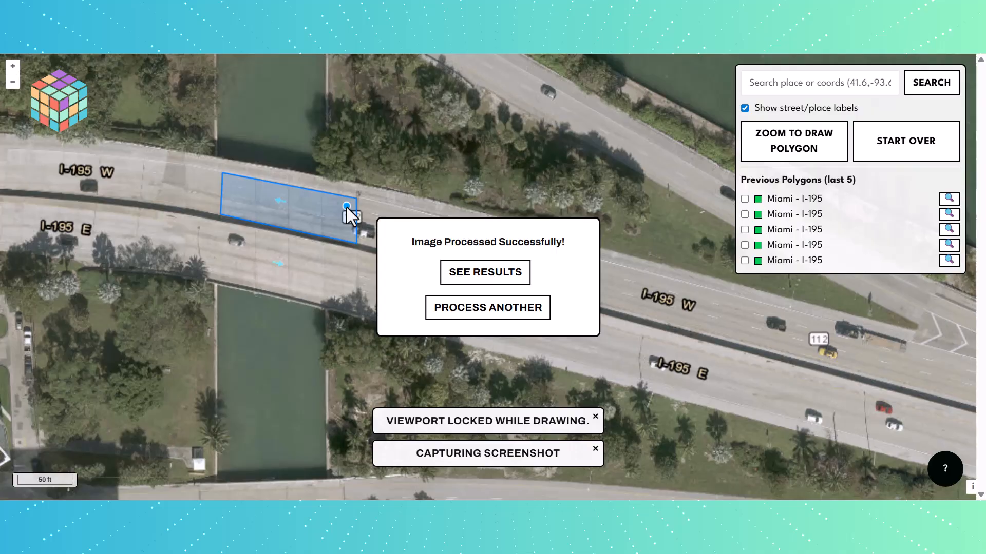
{"action": "left_click", "coordinate": [499, 327]}
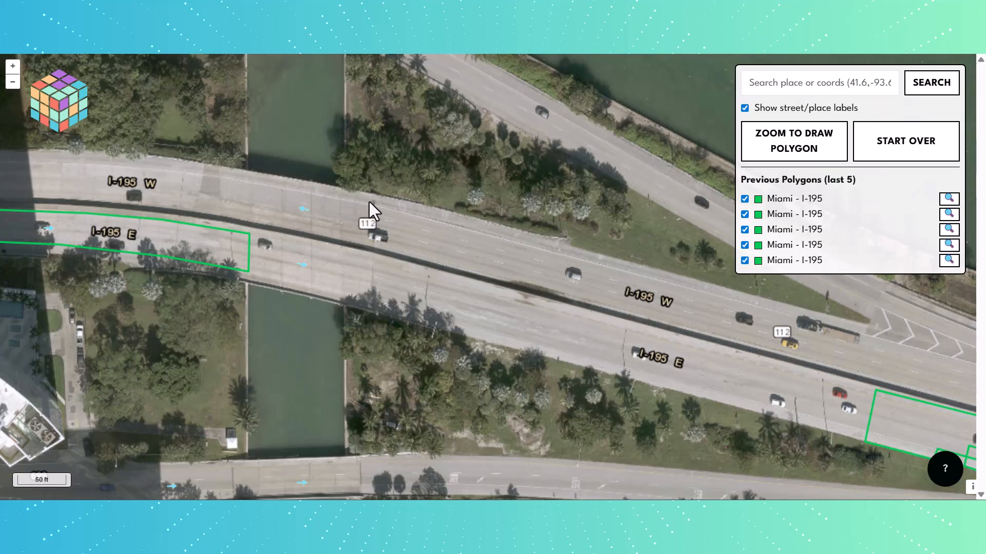
- Draw a closed polygon over the westbound I-195 lanes just east of the canal, adjoining the polygon at the canal crossing
{"action": "left_click", "coordinate": [793, 140]}
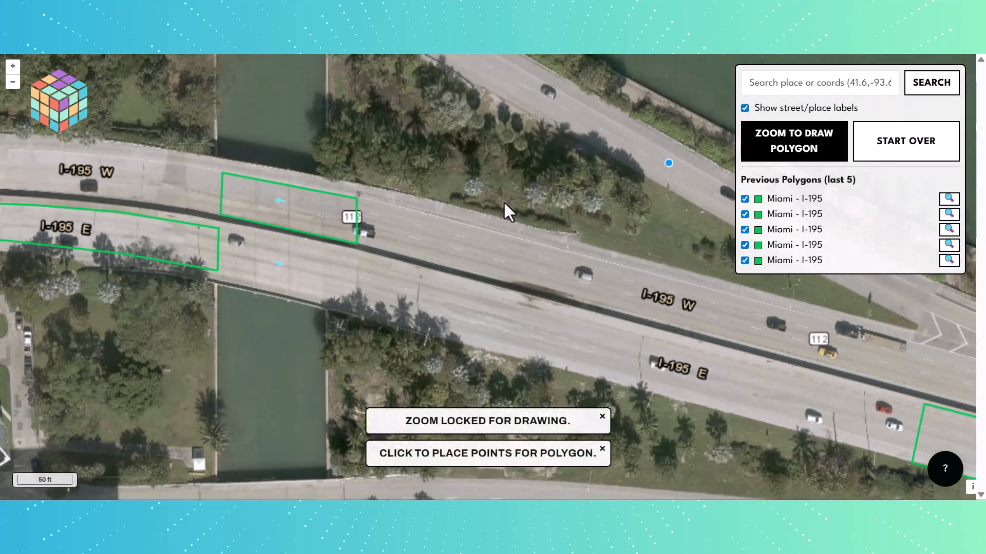
{"action": "left_click", "coordinate": [360, 199]}
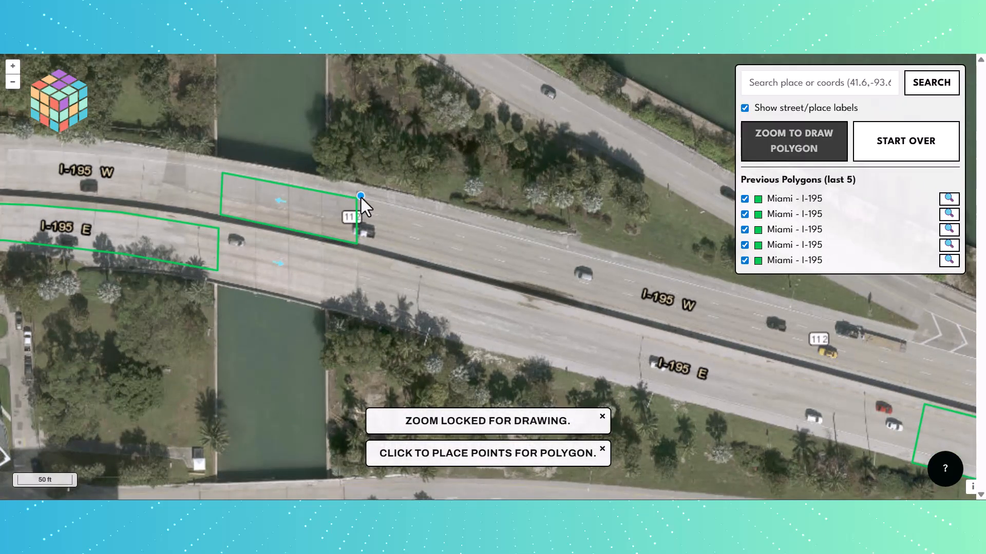
{"action": "left_click", "coordinate": [358, 245]}
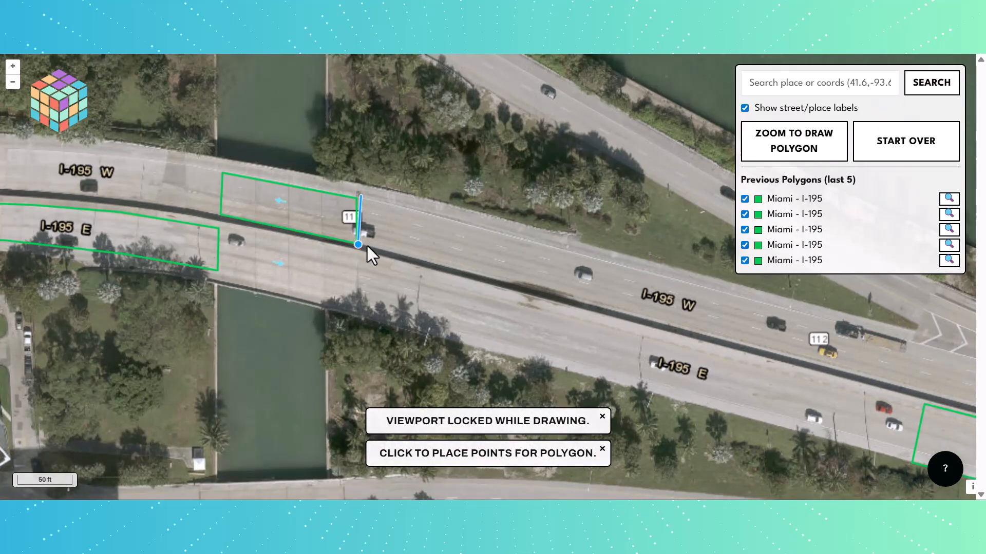
{"action": "left_click", "coordinate": [524, 283]}
{"action": "left_click", "coordinate": [610, 306]}
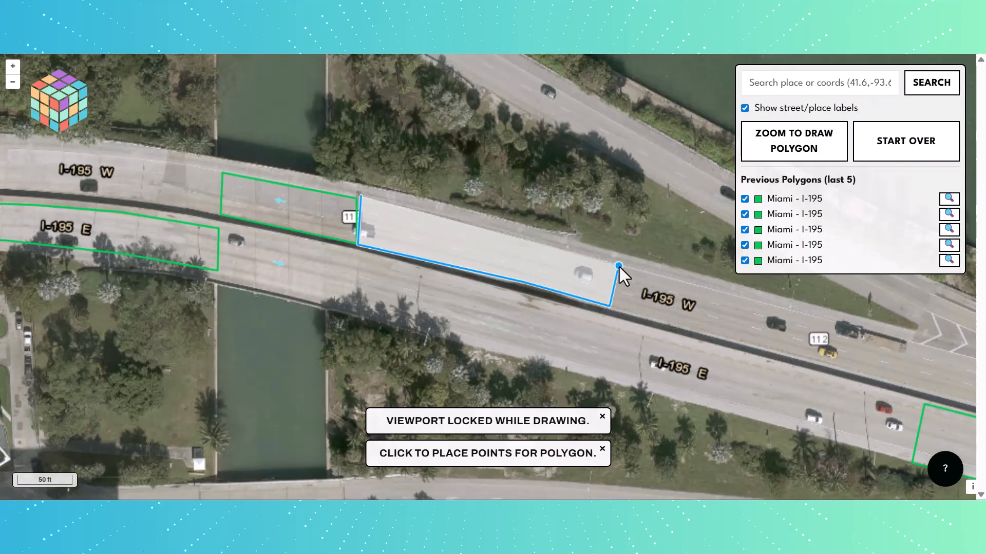
{"action": "left_click", "coordinate": [618, 267]}
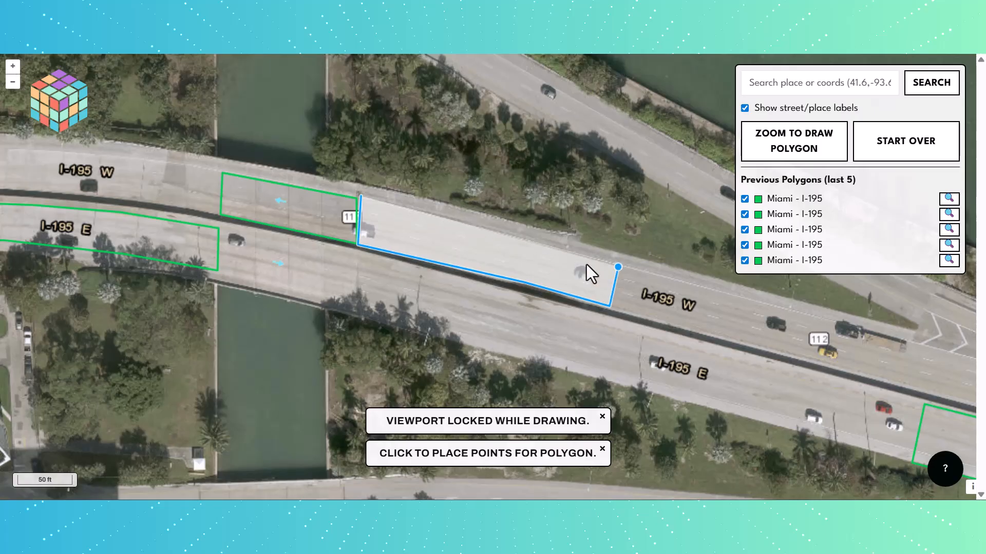
{"action": "left_click", "coordinate": [360, 196]}
- Submit the polygon east of the canal with the job name "Miami - I-195" and return to the map to process another
{"action": "type", "text": "Miami - I-195"}
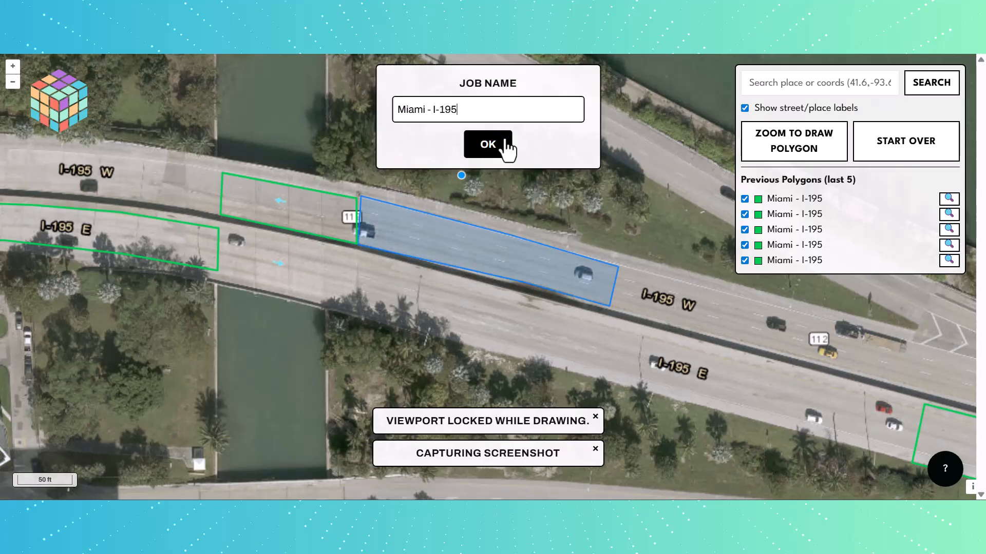
{"action": "left_click", "coordinate": [502, 149]}
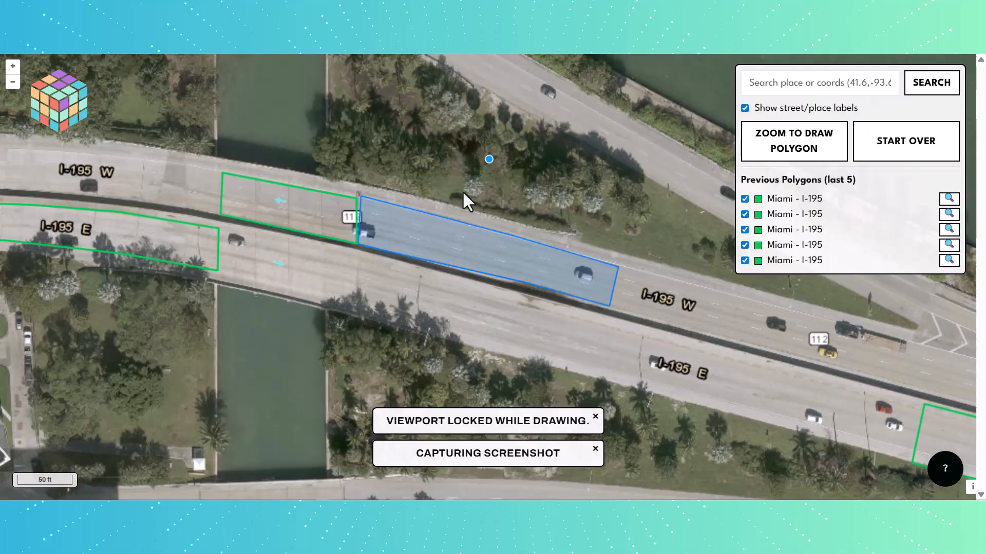
{"action": "left_click", "coordinate": [488, 313]}
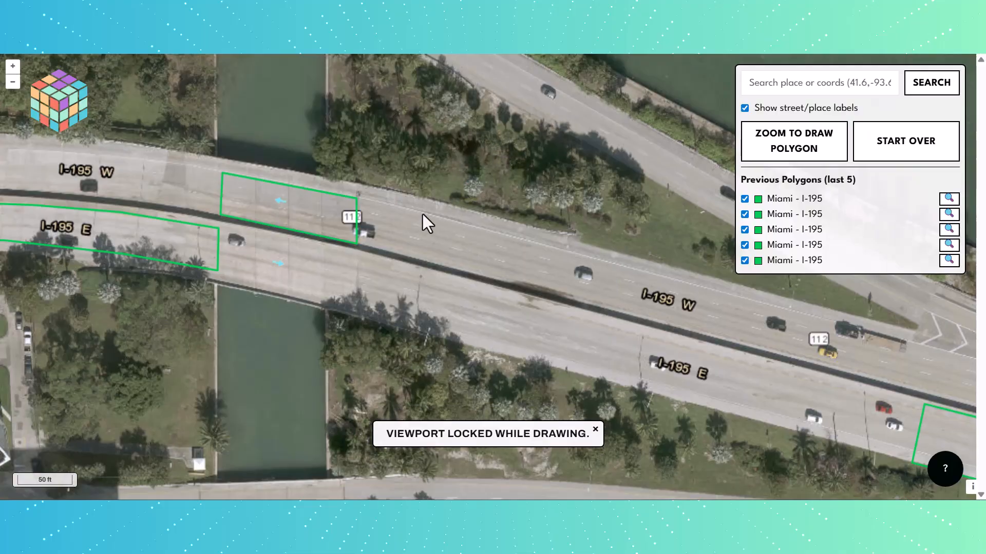
- Draw a narrow four-sided polygon along the north edge of the westbound canal crossing, directly above the existing canal polygon
{"action": "scroll", "coordinate": [411, 212], "scroll_direction": "down", "scroll_amount": 1}
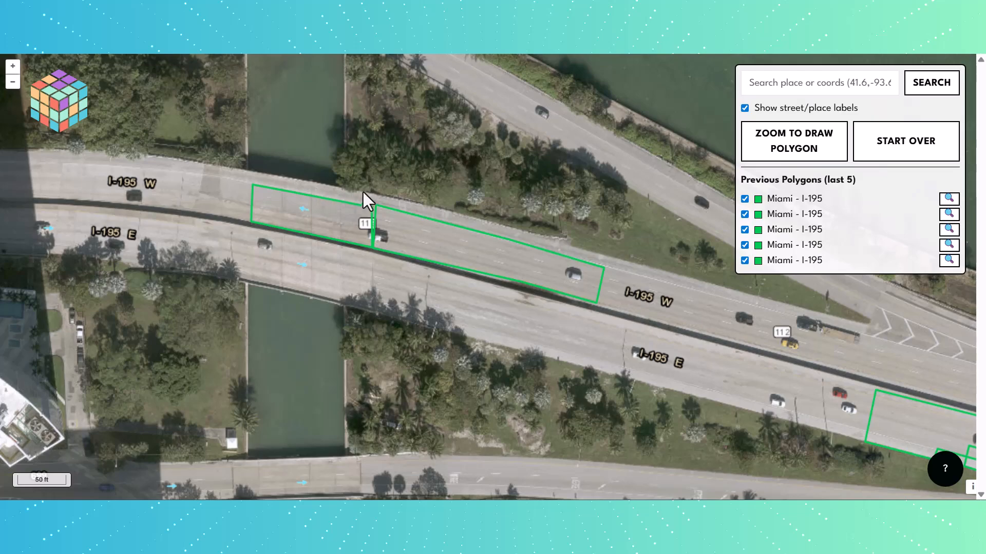
{"action": "left_click", "coordinate": [770, 150]}
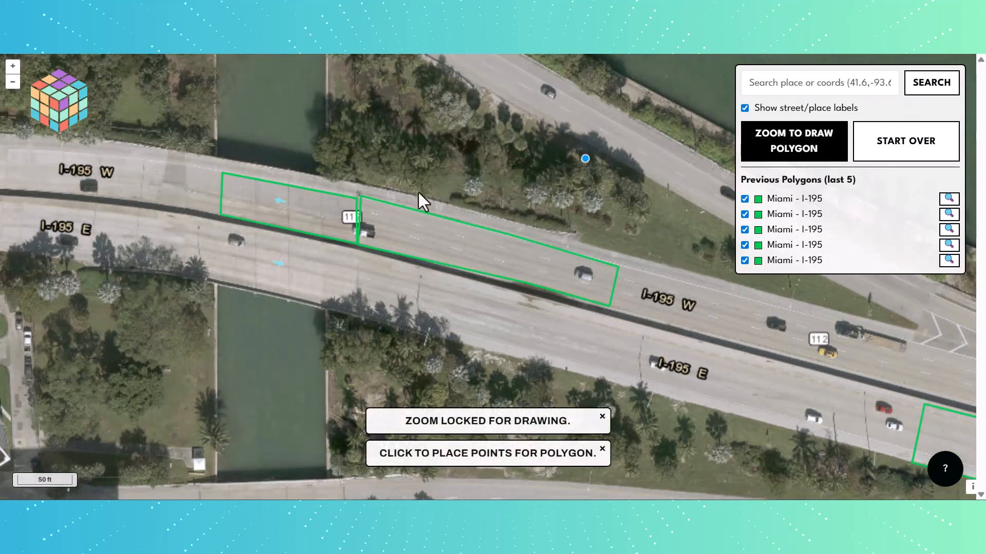
{"action": "left_click", "coordinate": [226, 162]}
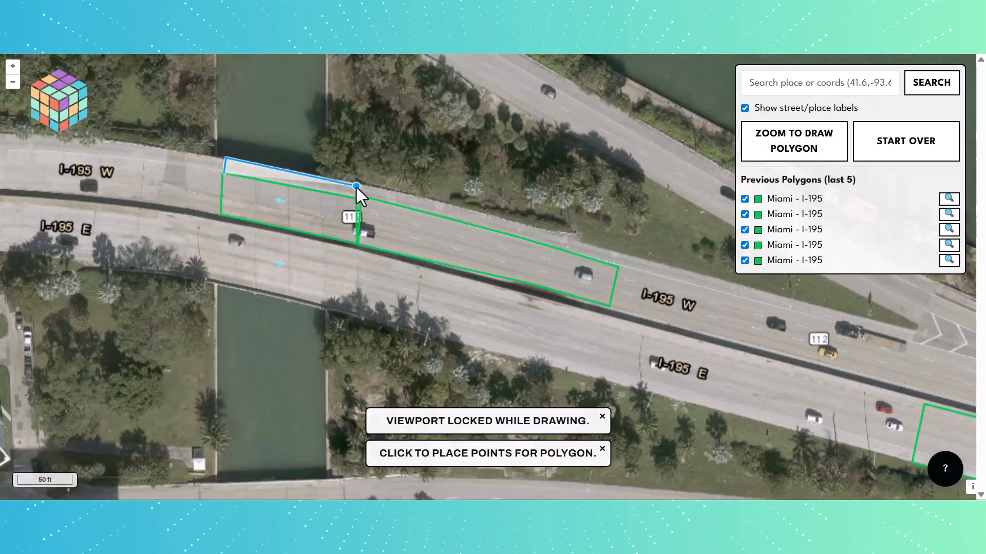
{"action": "left_click", "coordinate": [358, 186]}
{"action": "left_click", "coordinate": [358, 198]}
{"action": "left_click", "coordinate": [224, 174]}
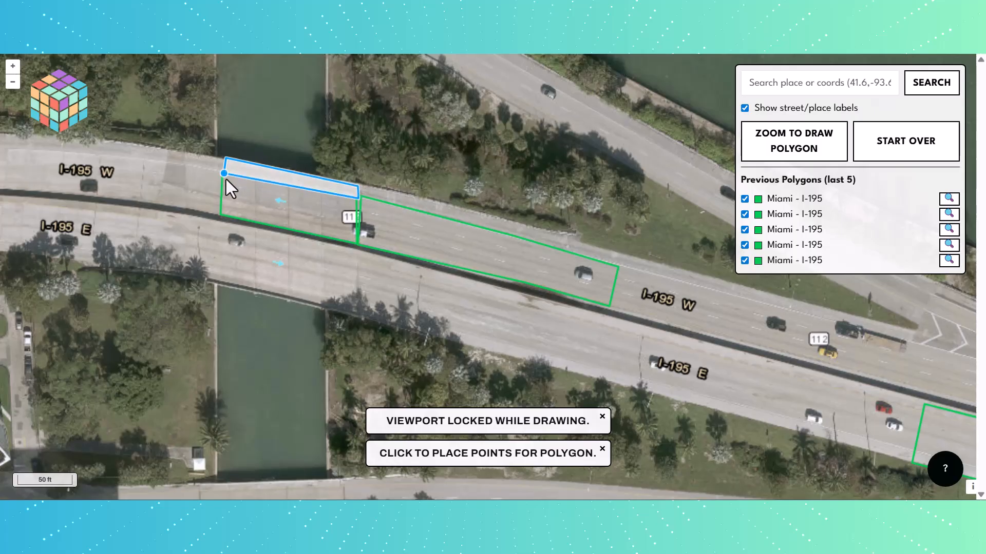
{"action": "left_click", "coordinate": [224, 174]}
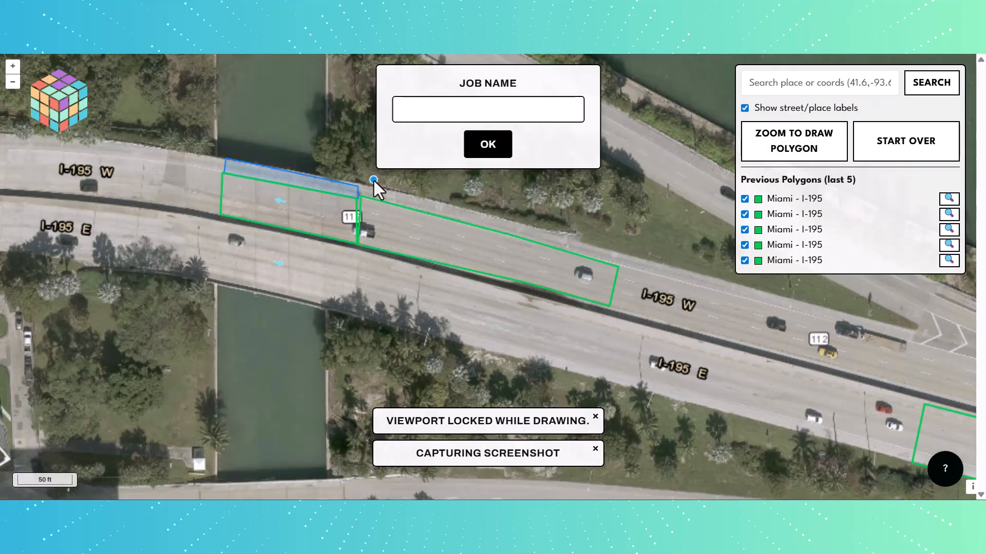
- Submit the narrow canal-crossing strip for processing as "Miami - I-195" and choose to process another polygon
{"action": "type", "text": "Miami - I-195"}
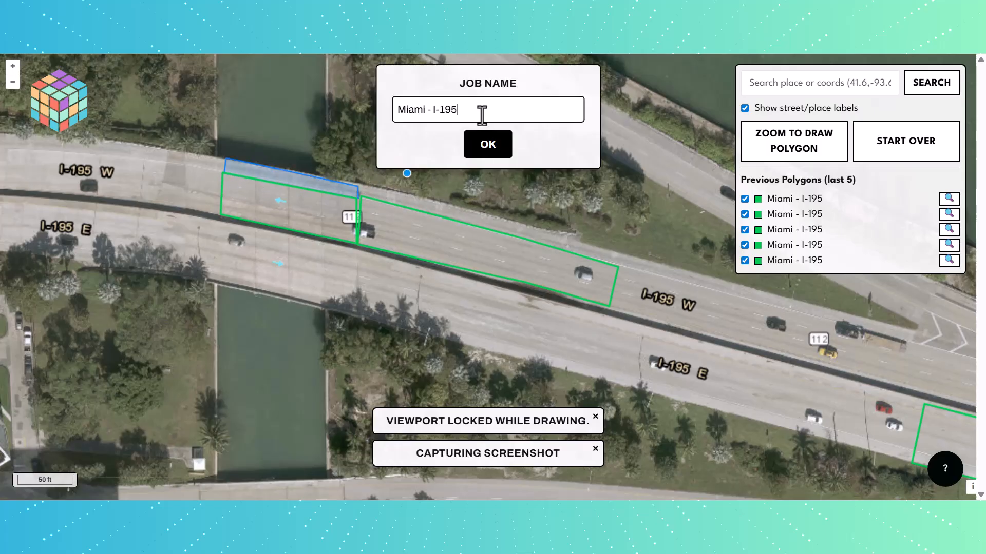
{"action": "left_click", "coordinate": [496, 156]}
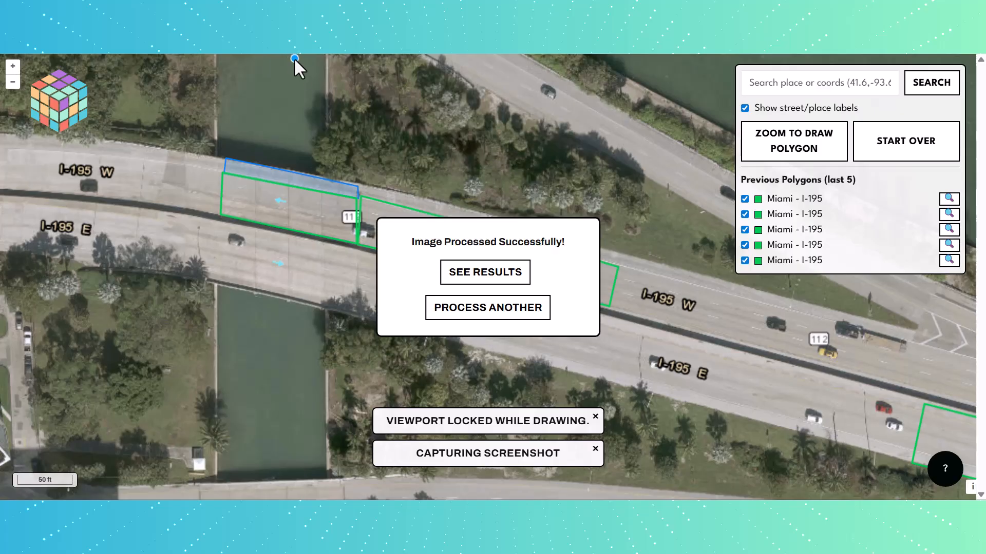
{"action": "left_click", "coordinate": [477, 310]}
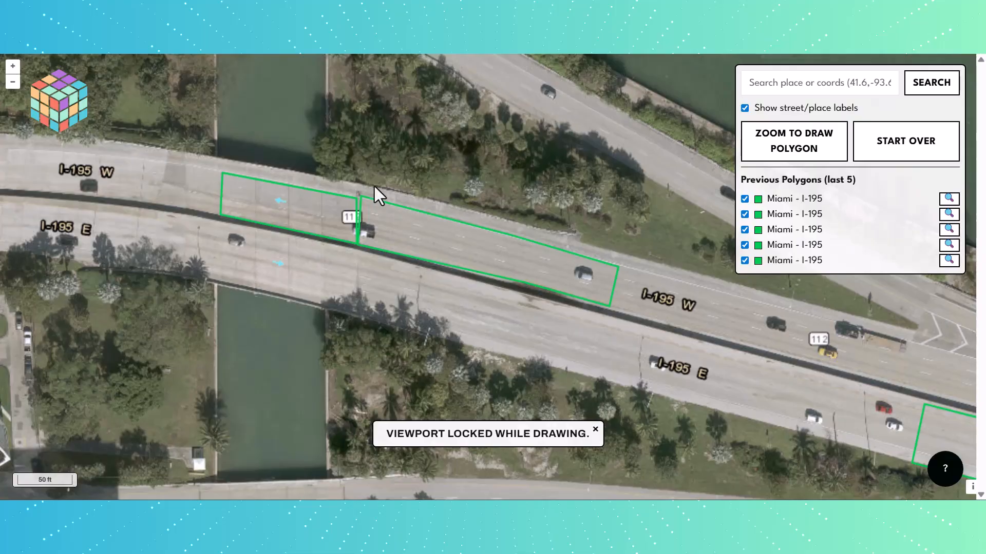
- Draw a closed four-sided polygon over the shaded westbound I-195 lanes west of the canal, just south of NE 37th St
{"action": "scroll", "coordinate": [375, 190], "scroll_direction": "down", "scroll_amount": 1}
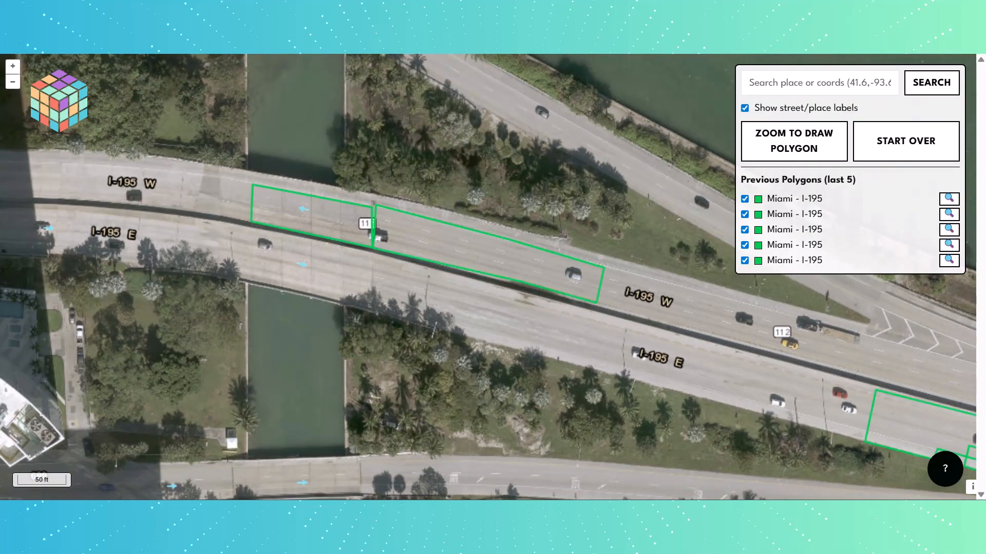
{"action": "mouse_move", "coordinate": [239, 168]}
{"action": "left_mouse_down"}
{"action": "mouse_move", "coordinate": [600, 267]}
{"action": "mouse_move", "coordinate": [634, 240]}
{"action": "left_mouse_up"}
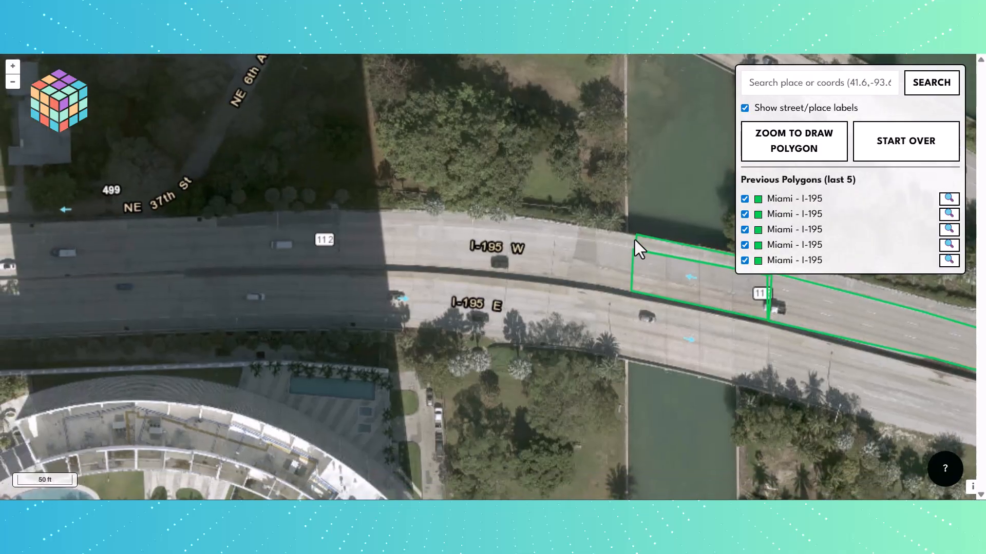
{"action": "left_click", "coordinate": [798, 150]}
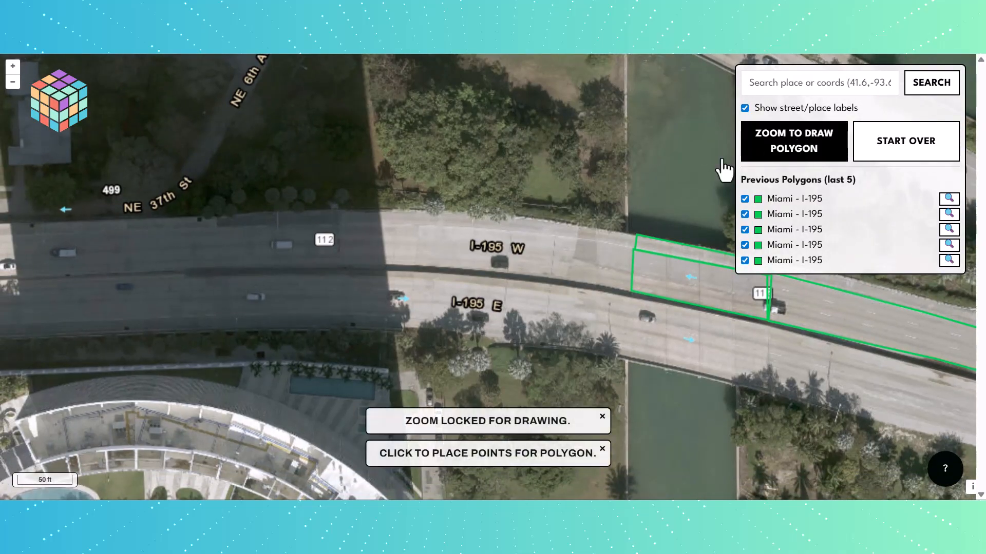
{"action": "left_click", "coordinate": [380, 226]}
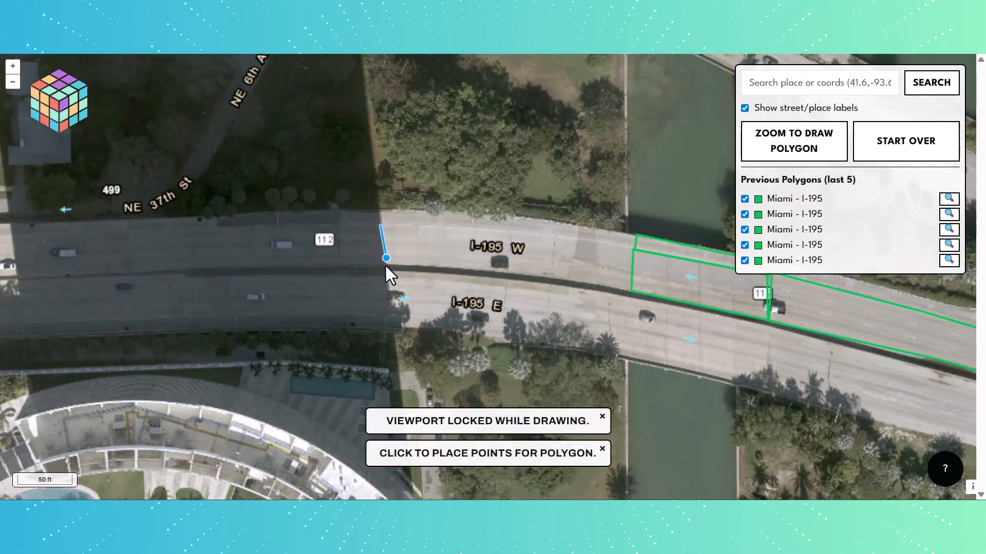
{"action": "left_click", "coordinate": [385, 263]}
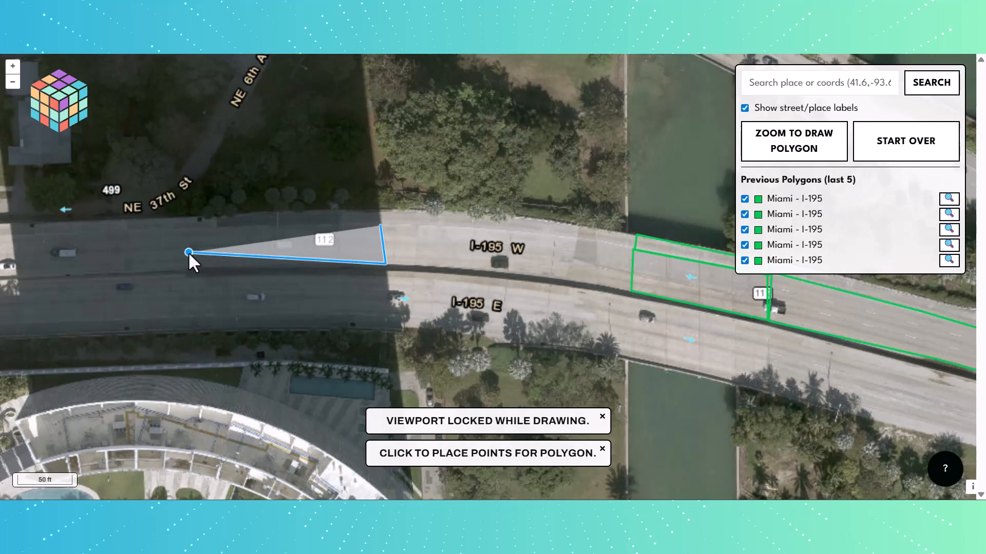
{"action": "left_click", "coordinate": [124, 269]}
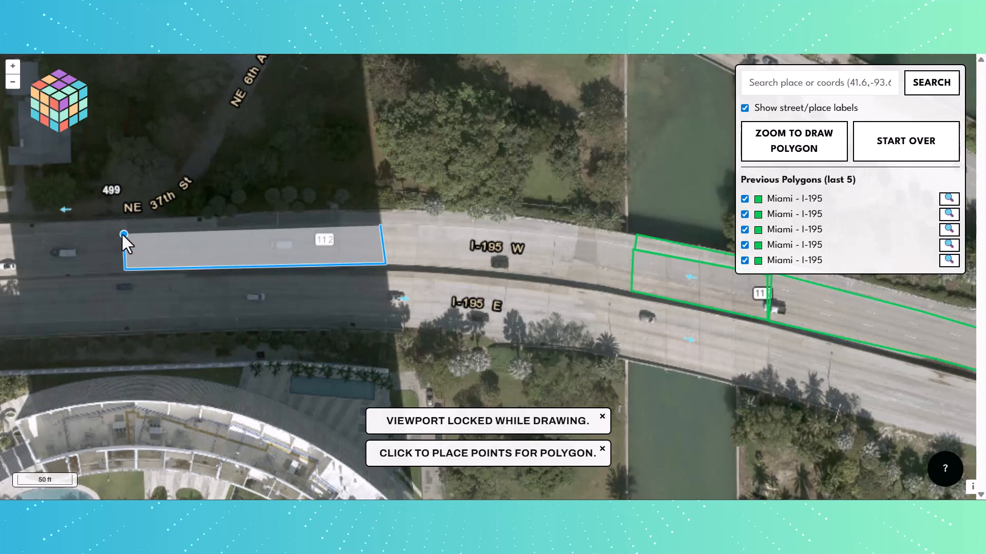
{"action": "left_click", "coordinate": [122, 233]}
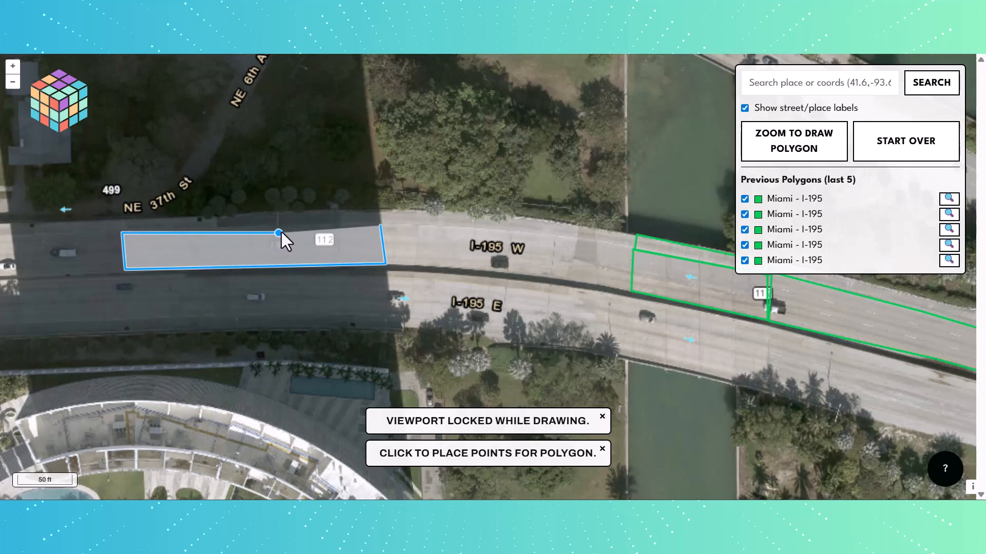
{"action": "left_click", "coordinate": [380, 227]}
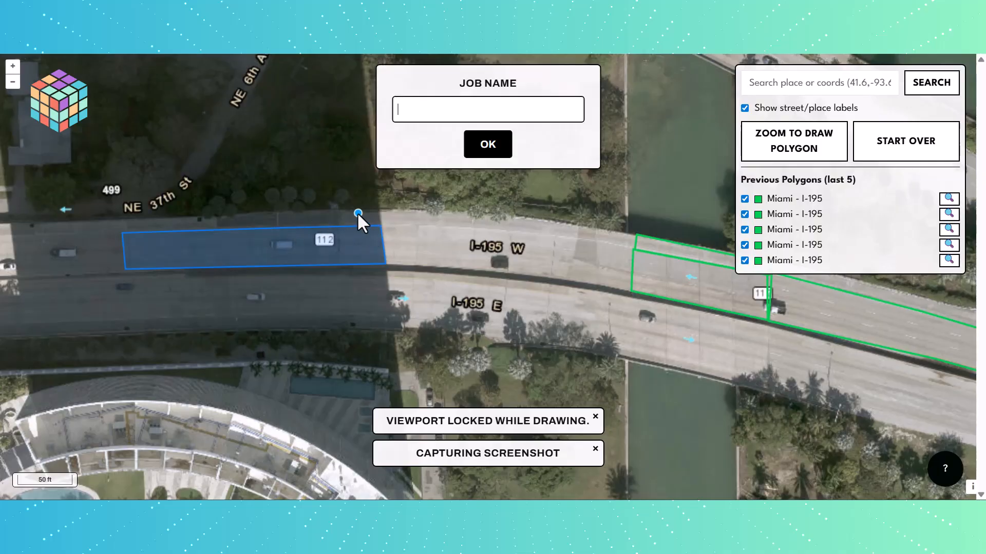
- Submit the shaded-lane polygon with the job name "Miami - I-195" and return to the map for another polygon
{"action": "type", "text": "Miami - I-195"}
{"action": "left_click", "coordinate": [488, 149]}
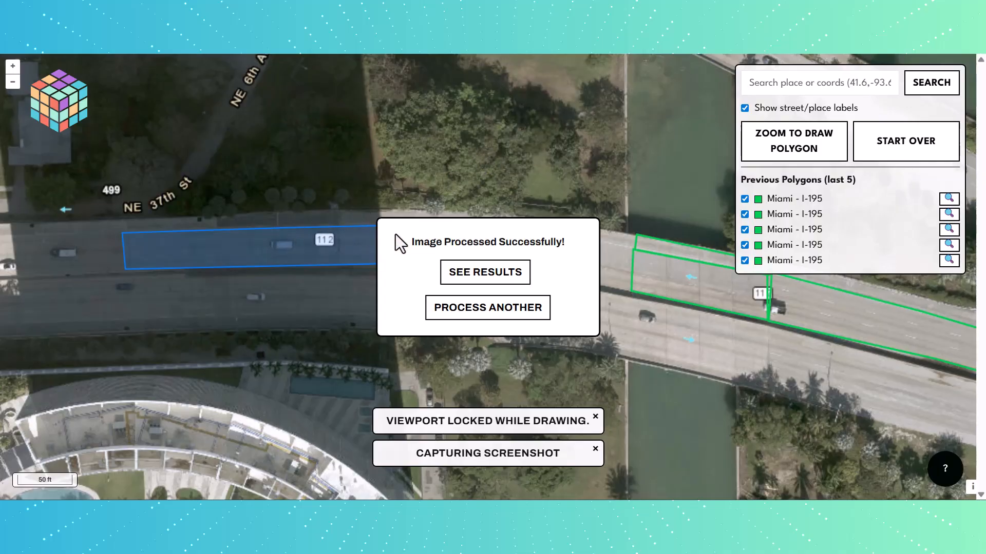
{"action": "left_click", "coordinate": [457, 313]}
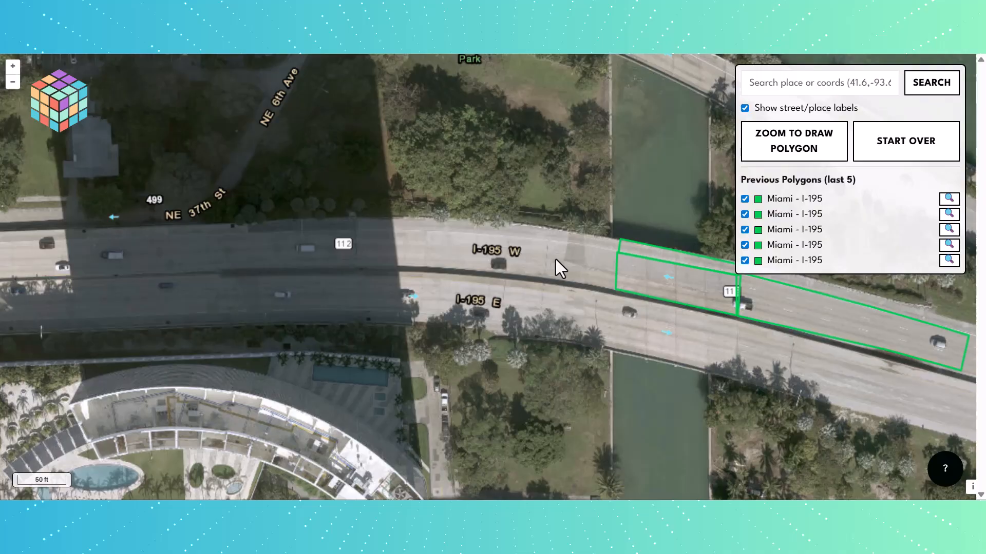
- Draw a curved polygon over the westbound lanes between the shaded-lane polygon and the canal polygon, and submit it as "Miami - I-195"
{"action": "left_click", "coordinate": [789, 154]}
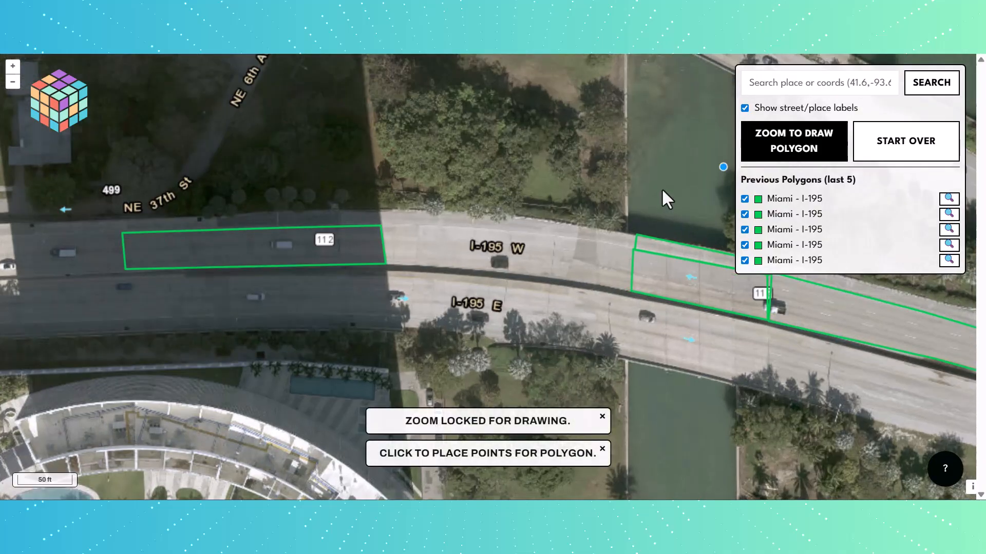
{"action": "left_click", "coordinate": [381, 227]}
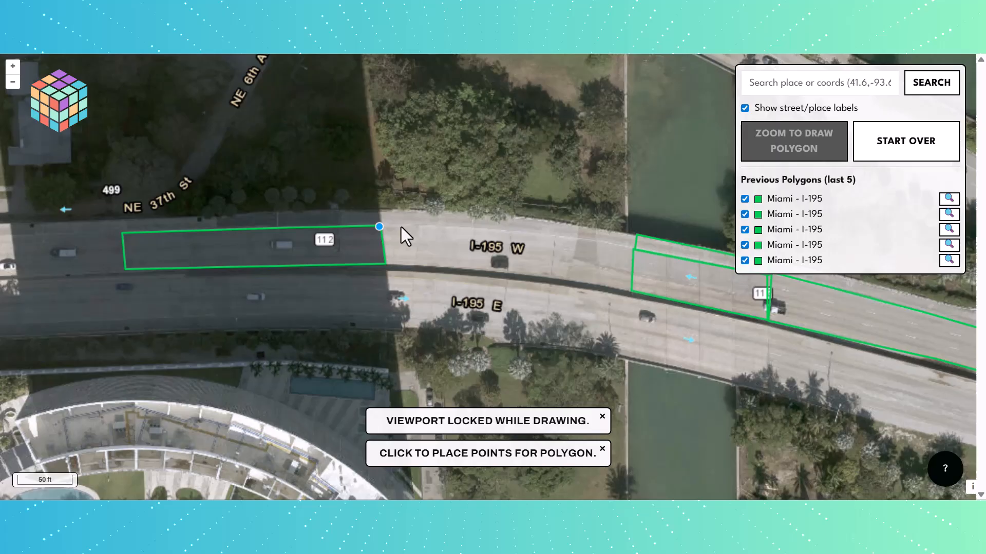
{"action": "left_click", "coordinate": [482, 227]}
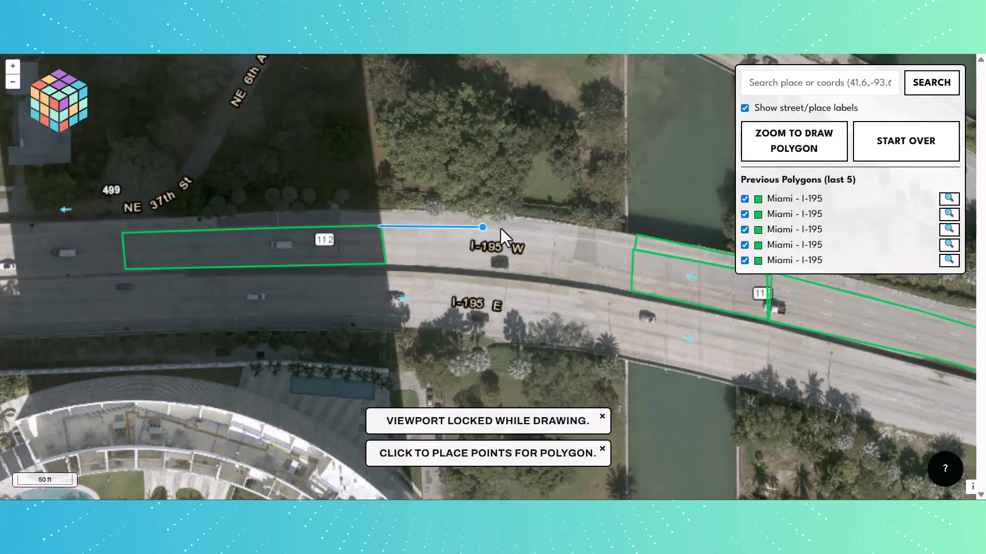
{"action": "left_click", "coordinate": [633, 248]}
{"action": "left_click", "coordinate": [631, 291]}
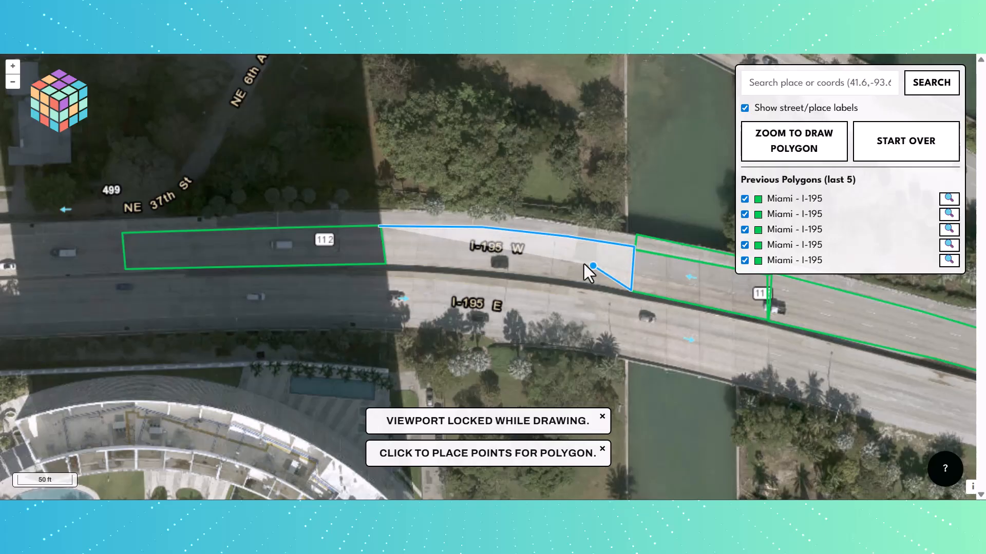
{"action": "left_click", "coordinate": [534, 272]}
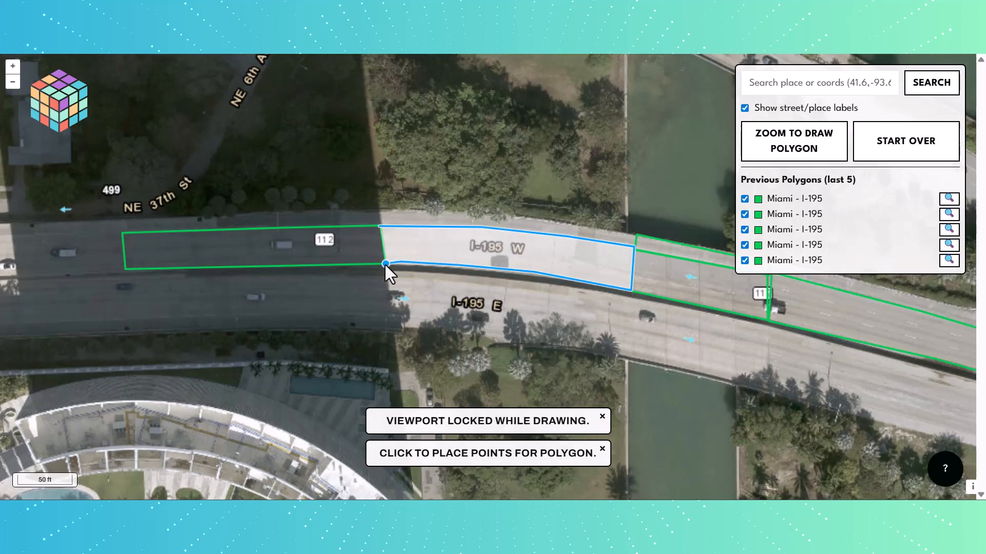
{"action": "left_click", "coordinate": [384, 230]}
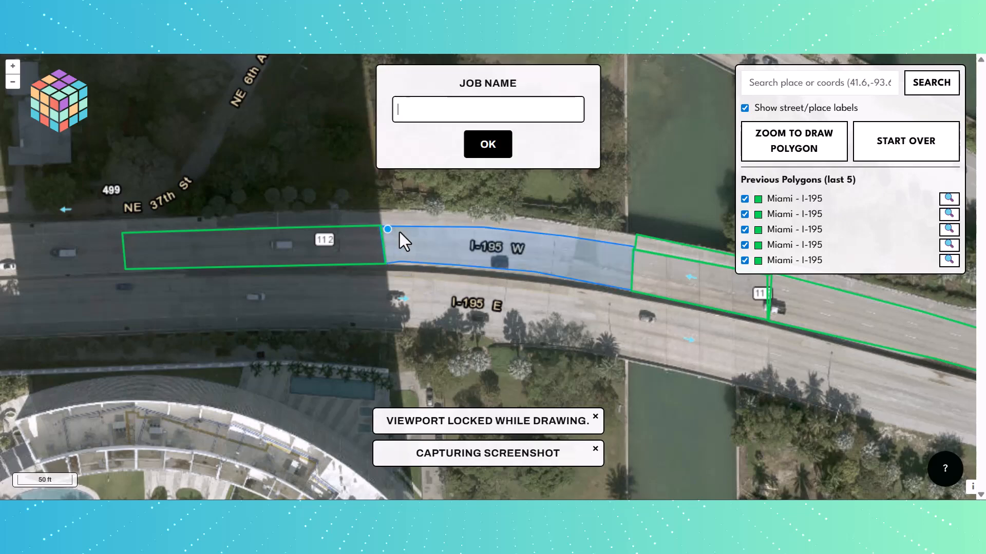
{"action": "type", "text": "Miami - I-195"}
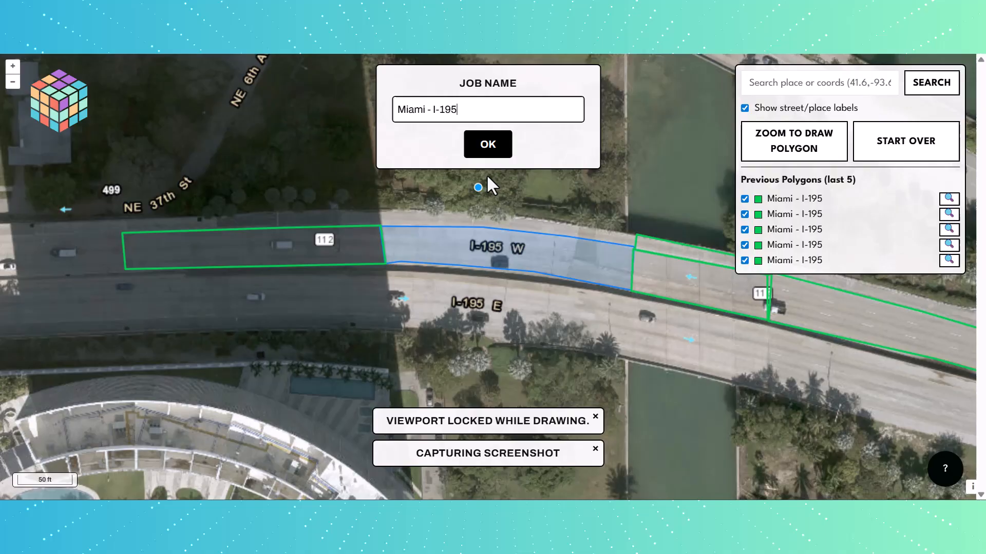
{"action": "left_click", "coordinate": [491, 147]}
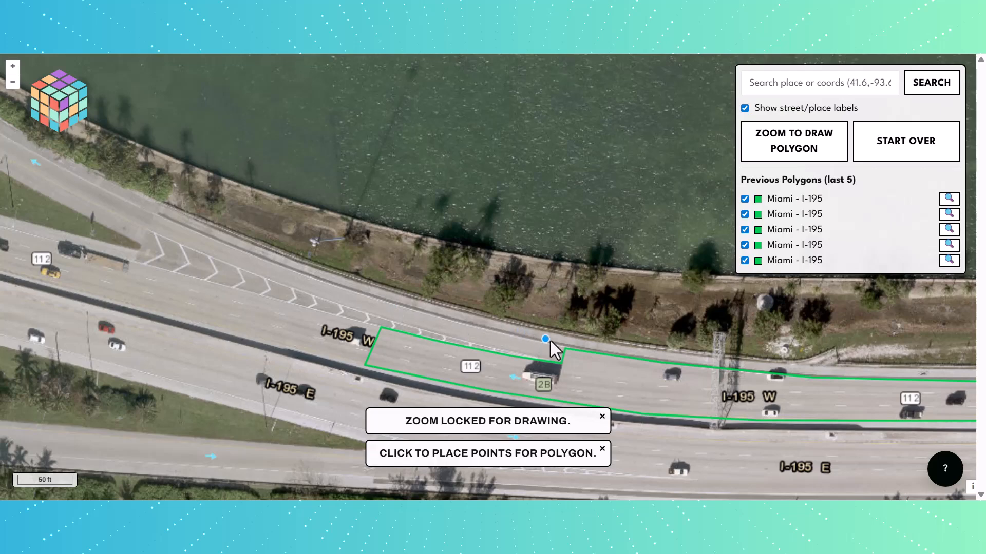
- Draw a long narrow polygon along the westbound exit lane beside the chevron markings, and submit it as "Miami - I-195"
{"action": "left_click", "coordinate": [566, 367]}
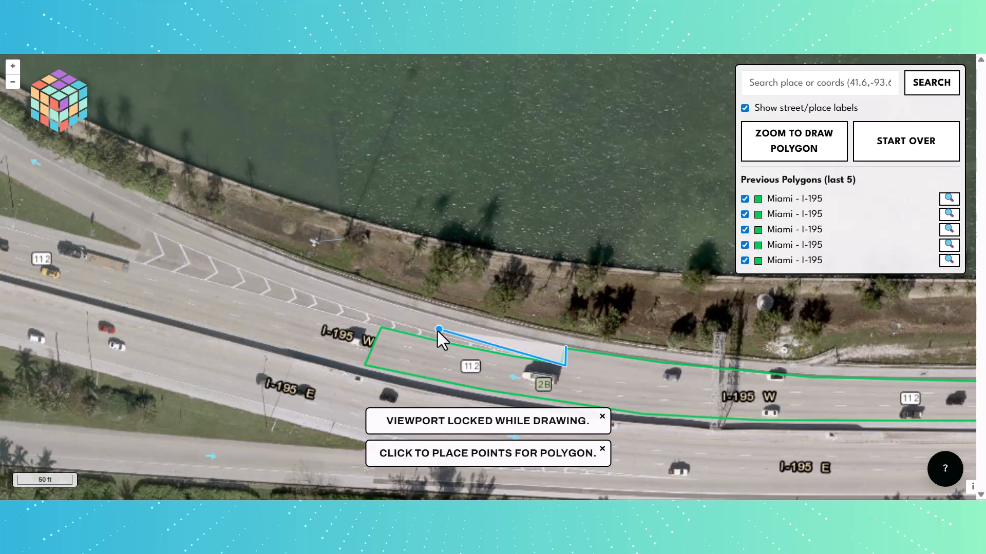
{"action": "left_click", "coordinate": [337, 306]}
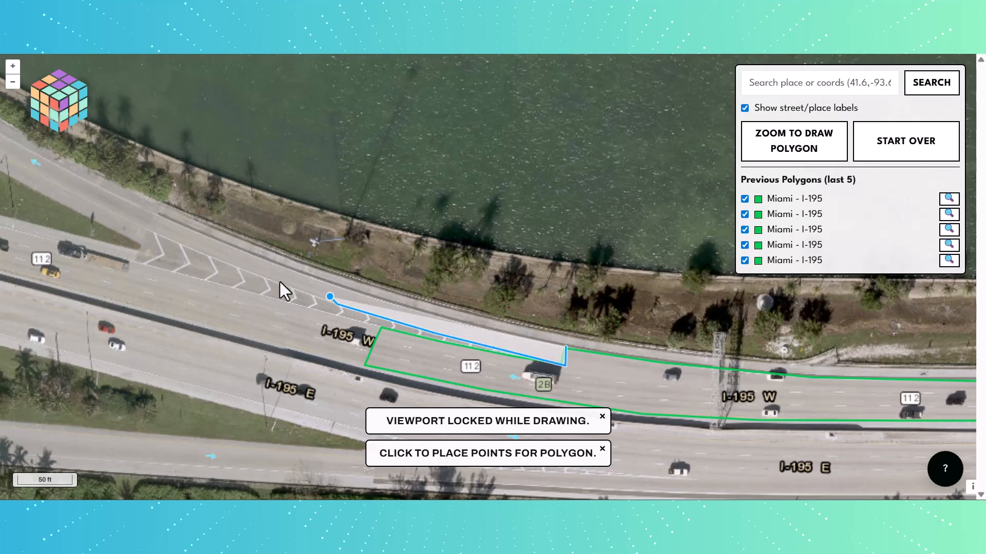
{"action": "left_click", "coordinate": [268, 278]}
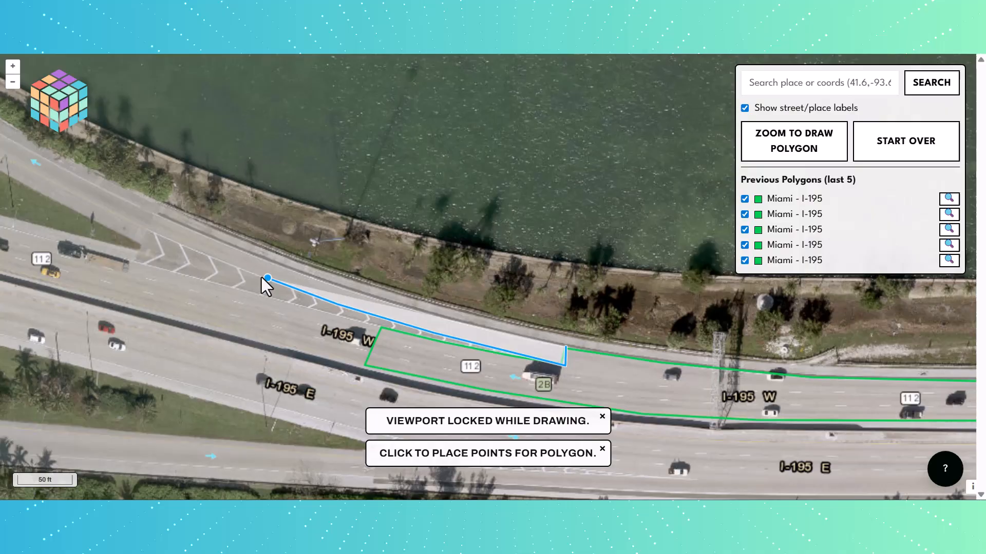
{"action": "left_click", "coordinate": [147, 230]}
{"action": "left_click", "coordinate": [150, 217]}
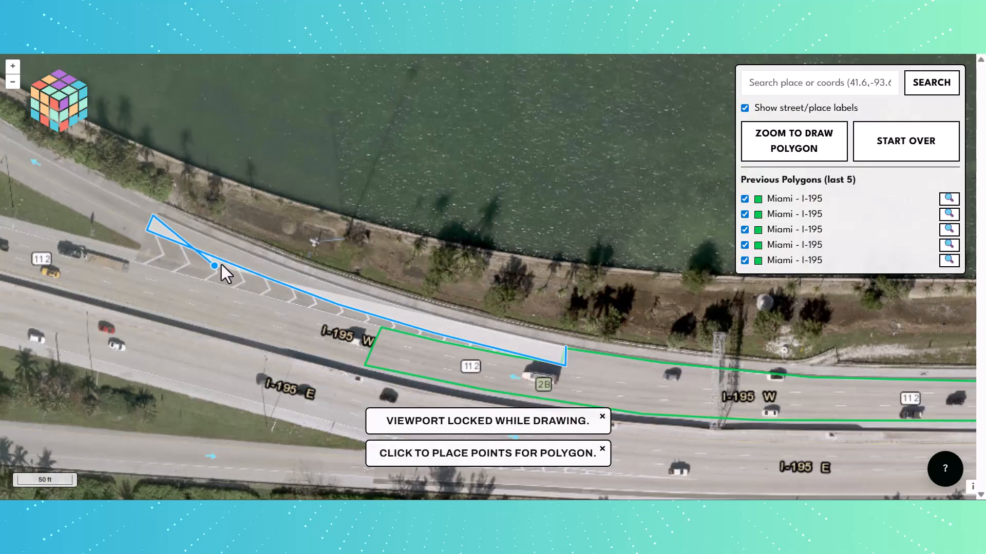
{"action": "left_click_drag", "start_coordinate": [248, 256], "coordinate": [476, 328]}
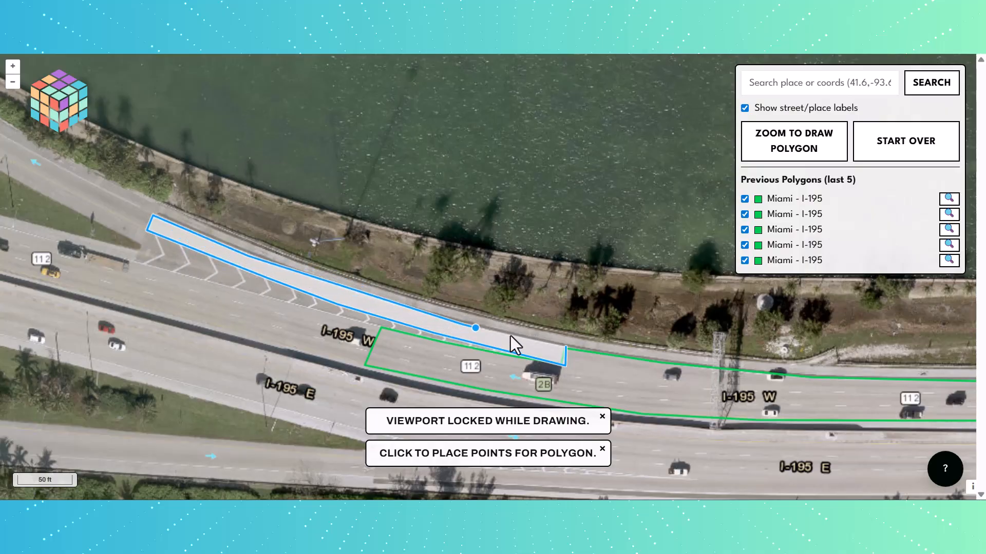
{"action": "left_click", "coordinate": [566, 349]}
{"action": "type", "text": "Miami - I-195"}
{"action": "left_click", "coordinate": [492, 150]}
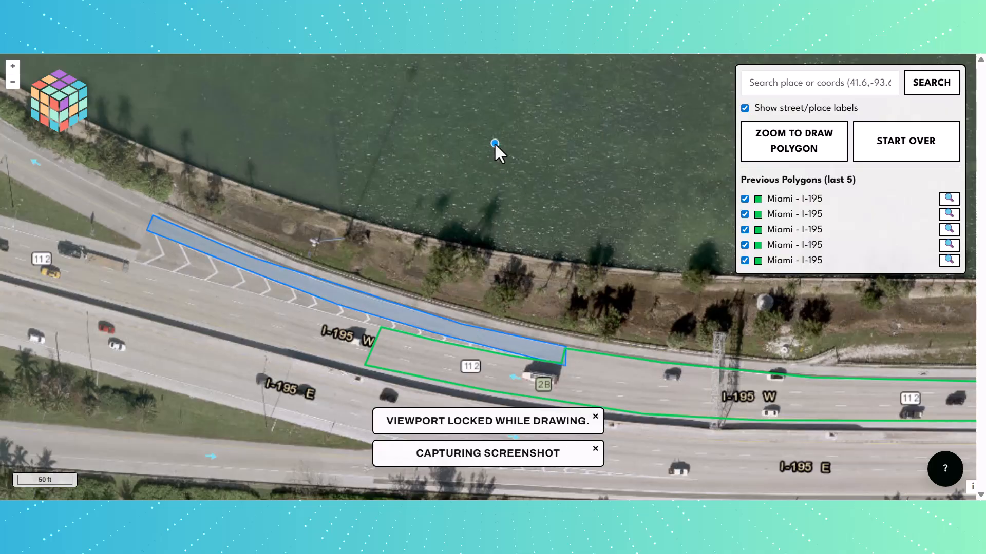